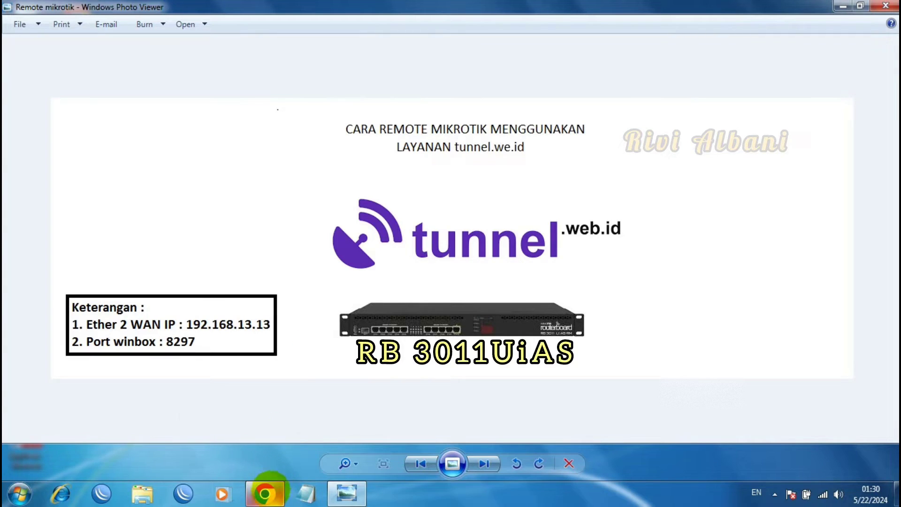
Switch to Chrome and examine the Server IP and Local IP in the VPN service's account details
{"action": "left_click", "coordinate": [265, 493]}
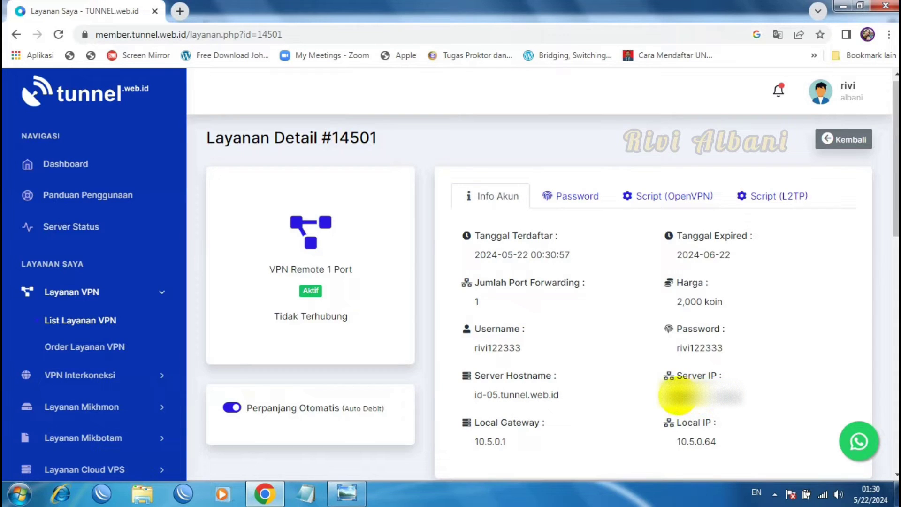
{"action": "left_click_drag", "start_coordinate": [678, 397], "coordinate": [741, 391]}
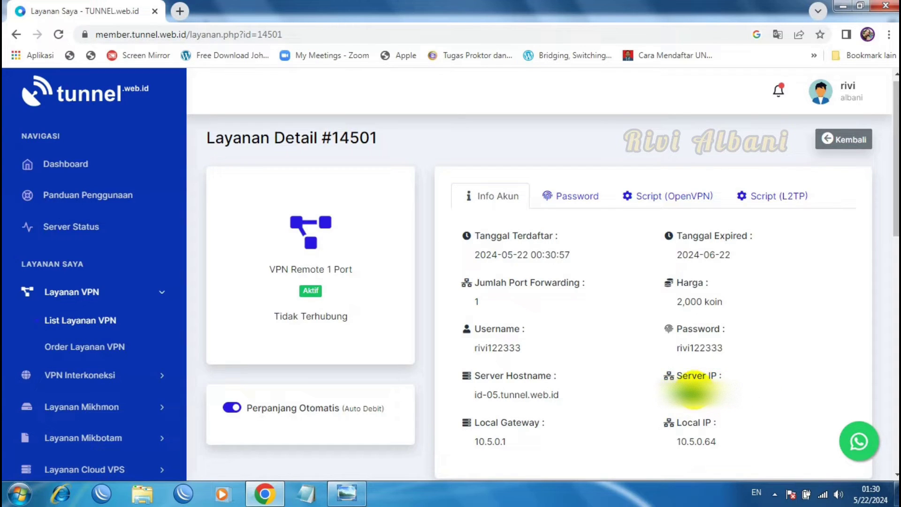
{"action": "left_click_drag", "start_coordinate": [693, 393], "coordinate": [722, 394]}
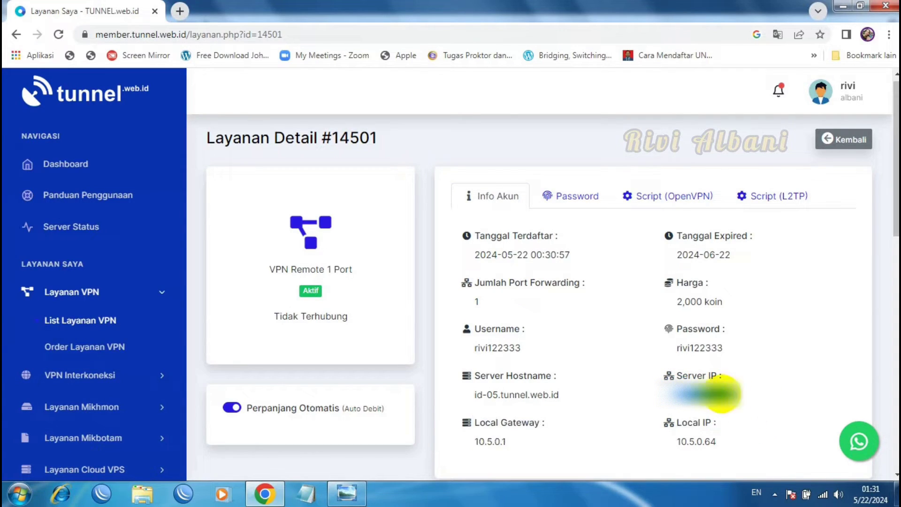
{"action": "left_click", "coordinate": [714, 393]}
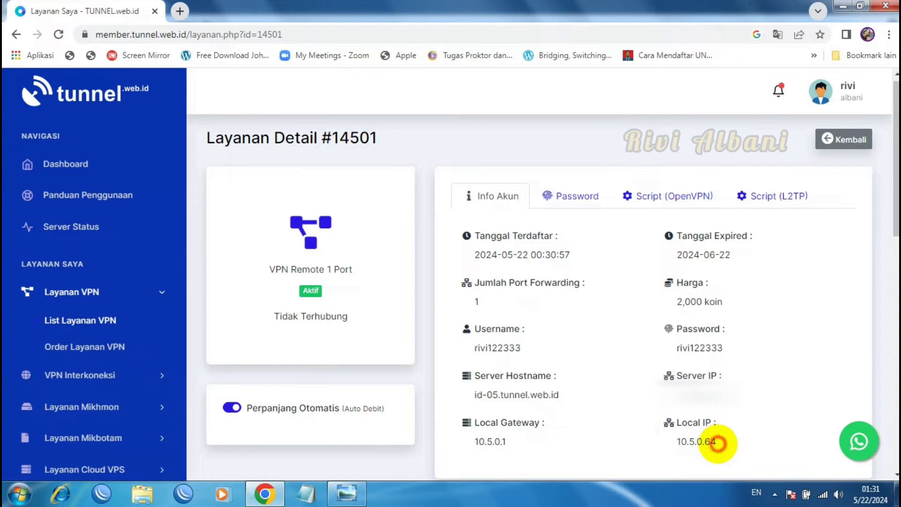
{"action": "left_click_drag", "start_coordinate": [718, 442], "coordinate": [670, 443]}
{"action": "left_click", "coordinate": [731, 440]}
{"action": "left_click_drag", "start_coordinate": [731, 439], "coordinate": [663, 438]}
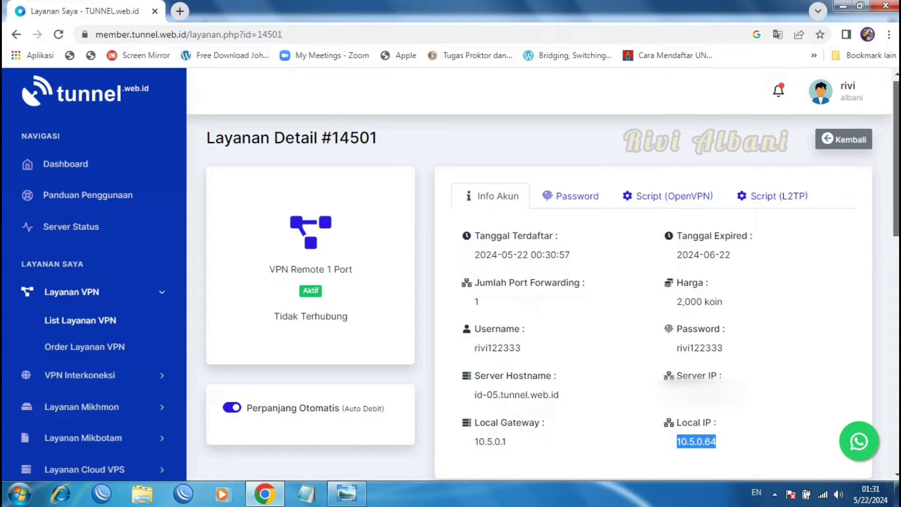
Add a remote port forwarding entry with local port 8297 to the VPN service
{"action": "scroll", "coordinate": [545, 281], "scroll_direction": "down", "scroll_amount": 4}
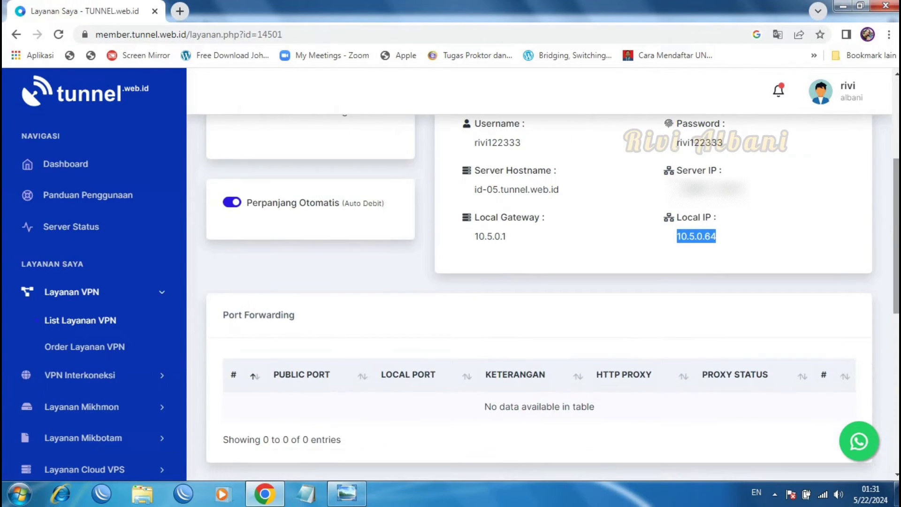
{"action": "scroll", "coordinate": [544, 282], "scroll_direction": "down", "scroll_amount": 1}
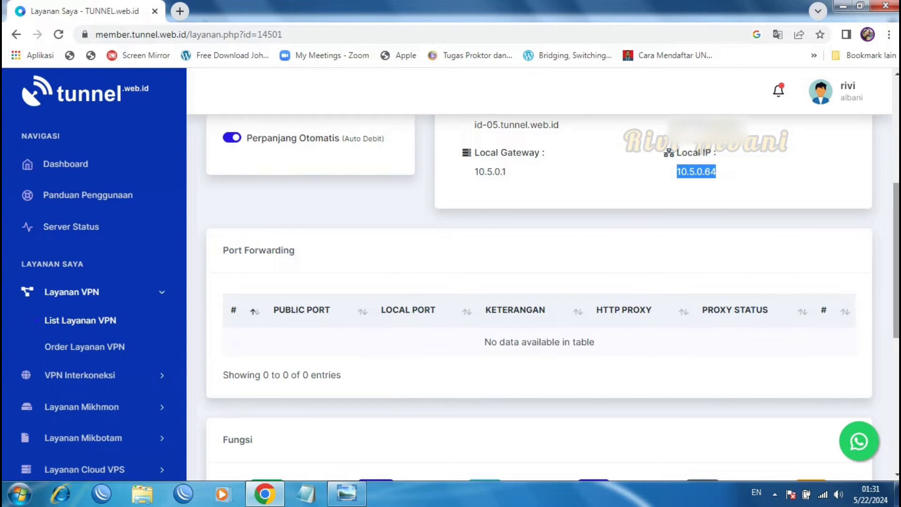
{"action": "scroll", "coordinate": [540, 295], "scroll_direction": "down", "scroll_amount": 5}
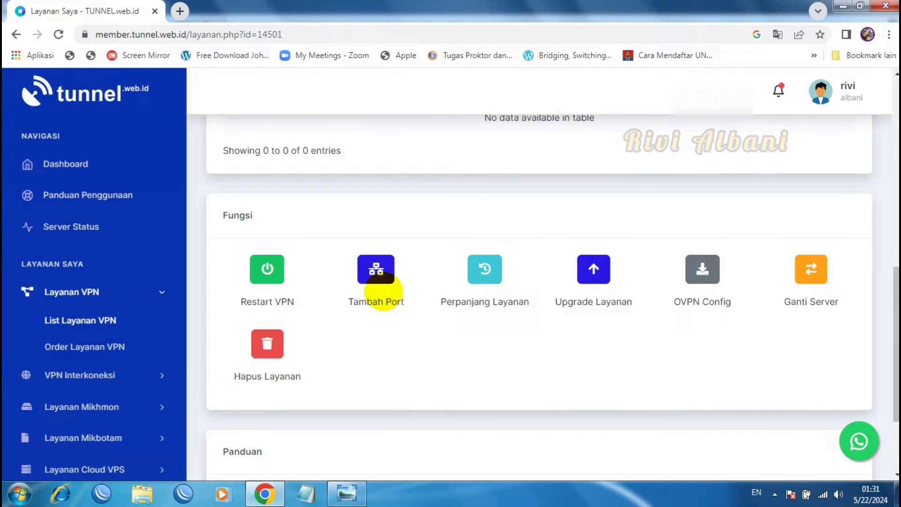
{"action": "left_click", "coordinate": [378, 282]}
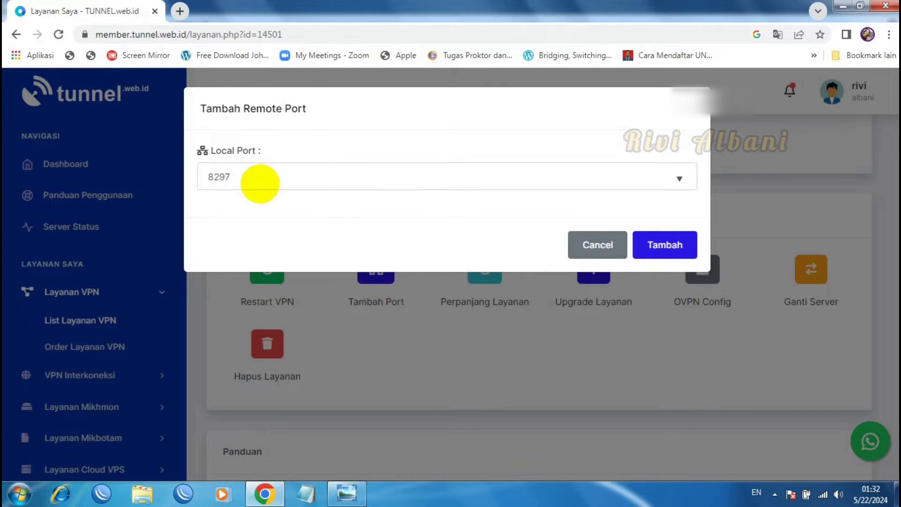
{"action": "left_click", "coordinate": [260, 182]}
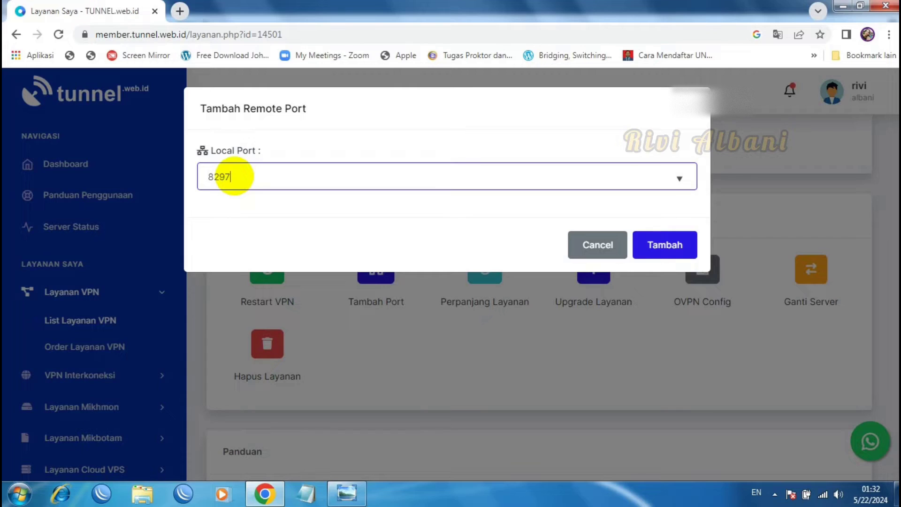
{"action": "left_click", "coordinate": [232, 175]}
{"action": "left_click", "coordinate": [659, 245]}
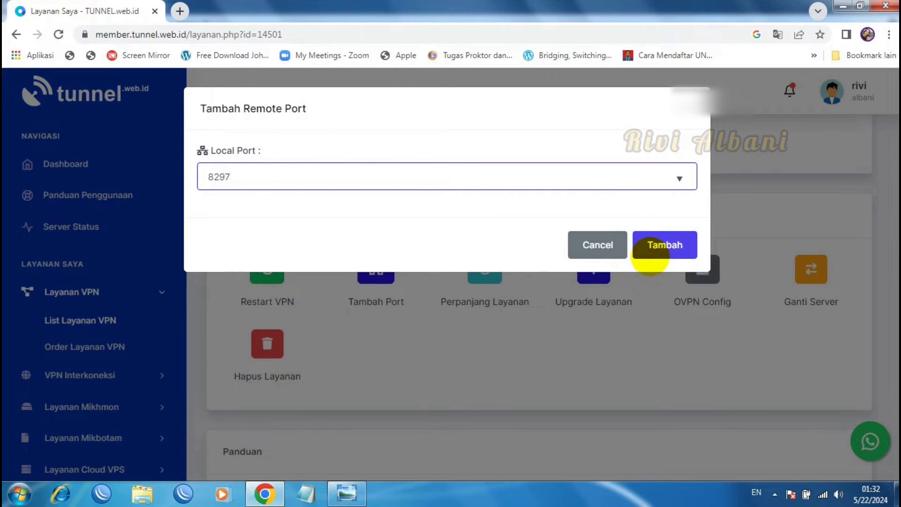
{"action": "left_click", "coordinate": [651, 246]}
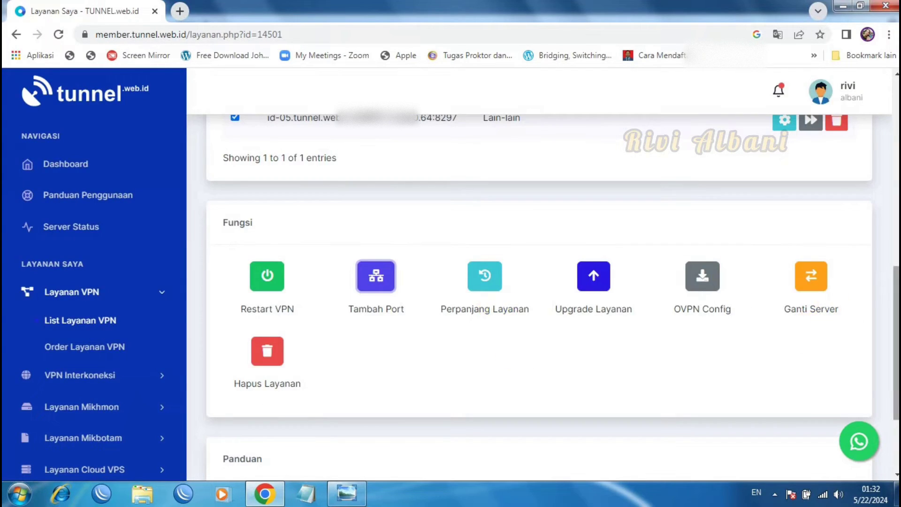
Check the public address of the new entry in the Port Forwarding table
{"action": "scroll", "coordinate": [539, 281], "scroll_direction": "down", "scroll_amount": 3}
{"action": "scroll", "coordinate": [539, 282], "scroll_direction": "up", "scroll_amount": 7}
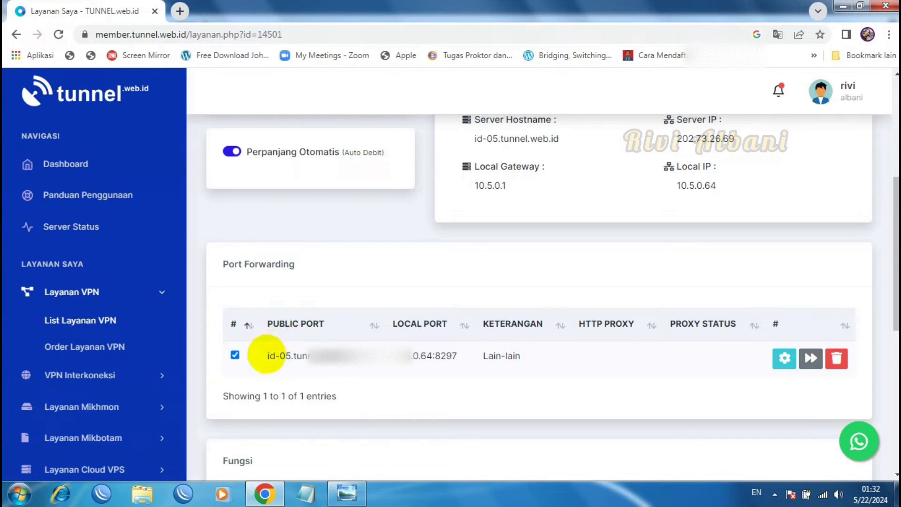
{"action": "left_click_drag", "start_coordinate": [265, 356], "coordinate": [299, 358]}
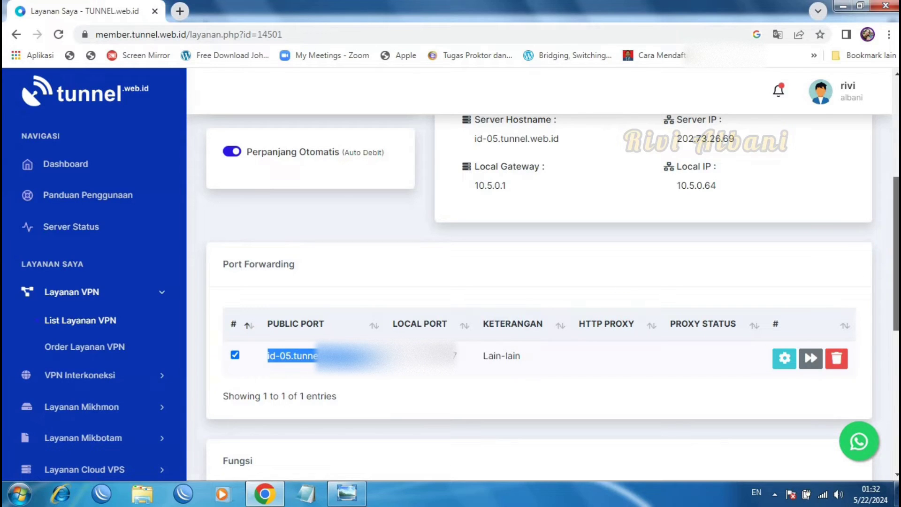
Open the service's OpenVPN script and copy its entire text
{"action": "scroll", "coordinate": [896, 253], "scroll_direction": "up", "scroll_amount": 5}
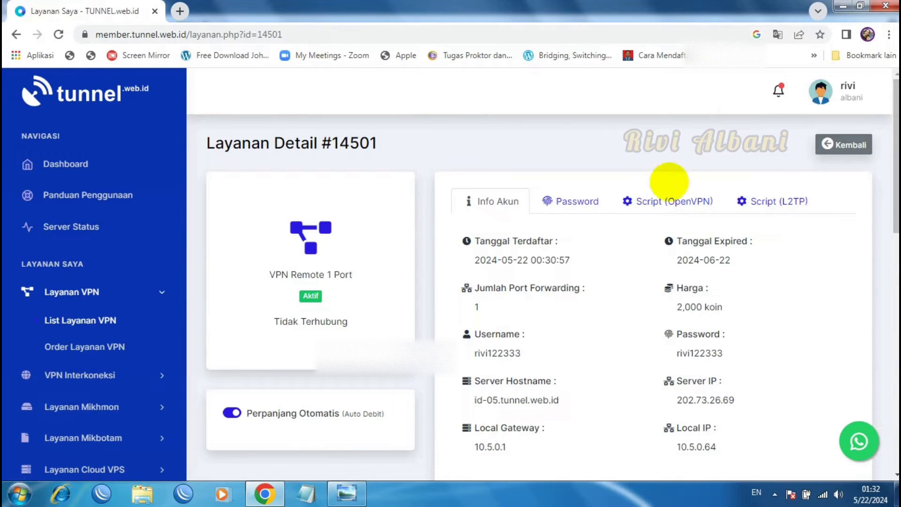
{"action": "left_click", "coordinate": [644, 202]}
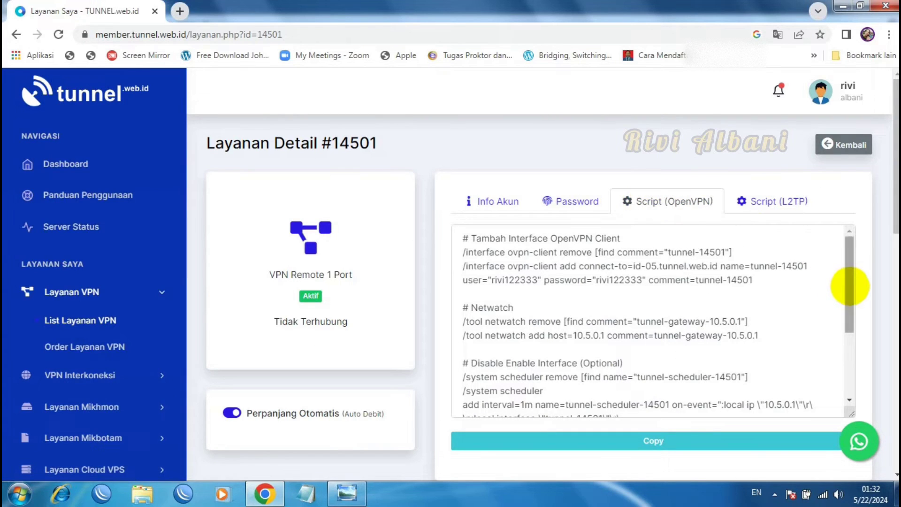
{"action": "left_click", "coordinate": [849, 282]}
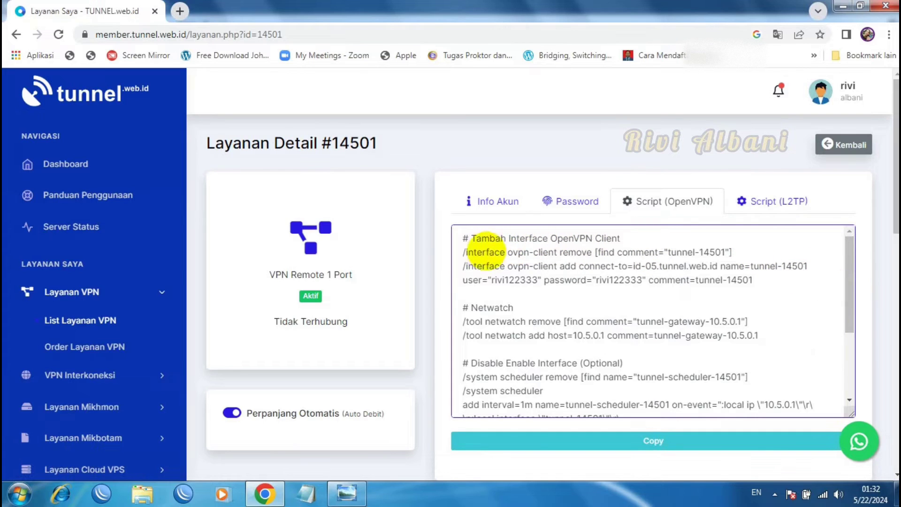
{"action": "left_click_drag", "start_coordinate": [463, 238], "coordinate": [748, 430]}
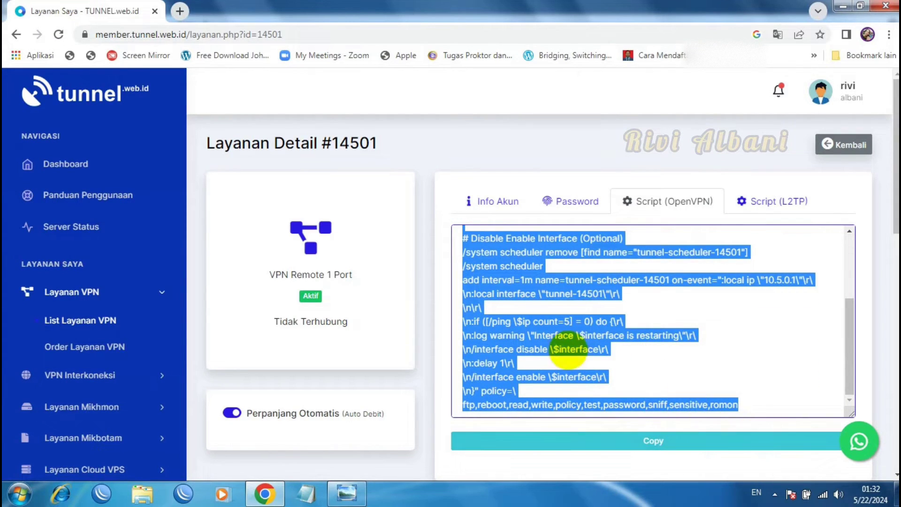
{"action": "right_click", "coordinate": [533, 343]}
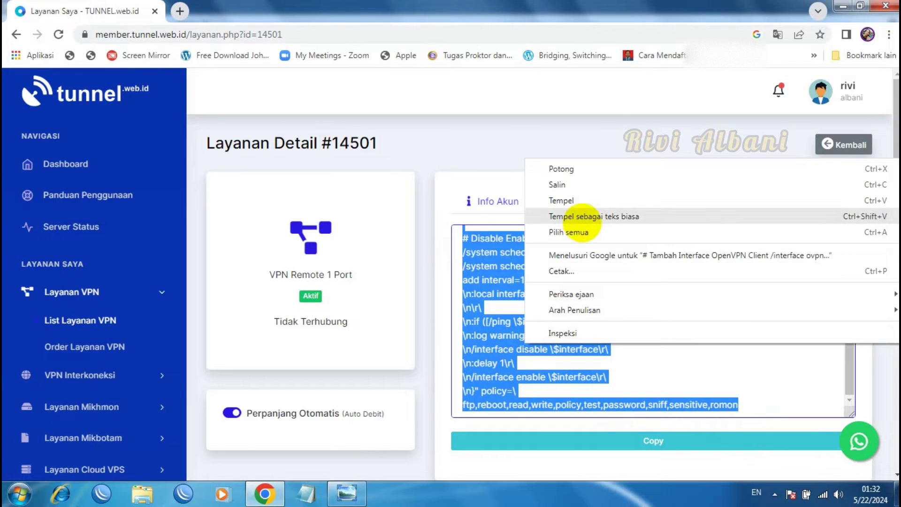
{"action": "left_click", "coordinate": [557, 184]}
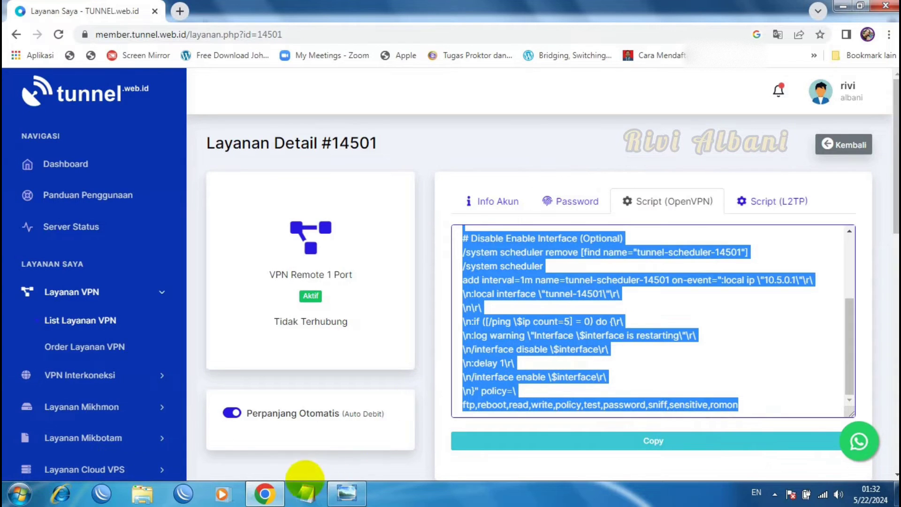
Paste the copied OpenVPN script, including the VPN account password, into an empty Notepad document and minimize it
{"action": "left_click", "coordinate": [301, 492]}
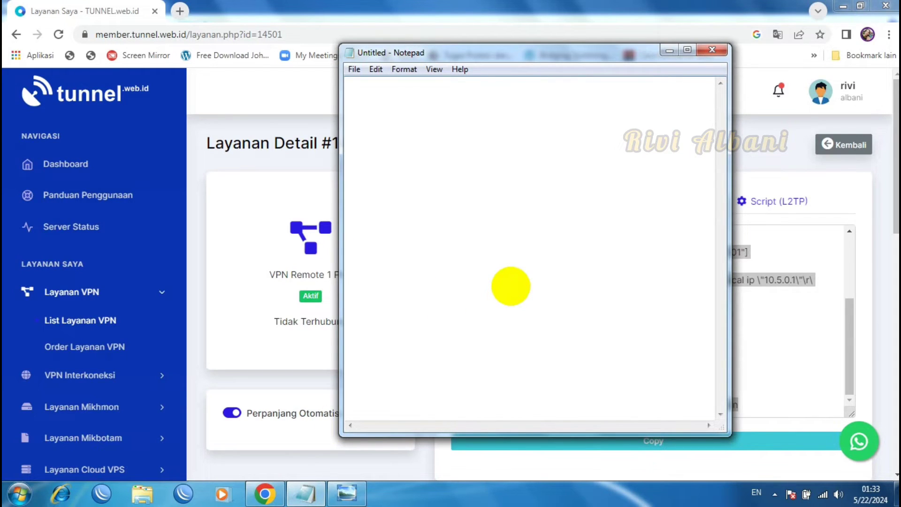
{"action": "key", "text": "ctrl+v"}
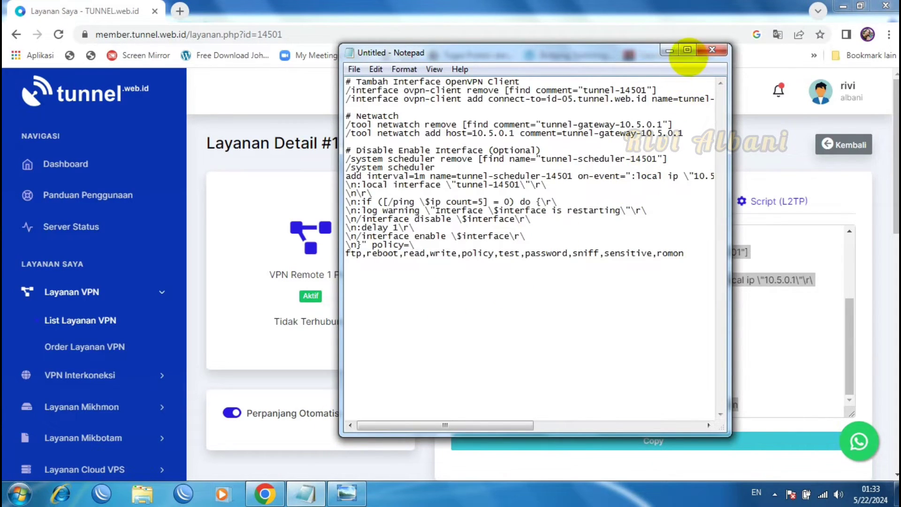
{"action": "left_click", "coordinate": [669, 50]}
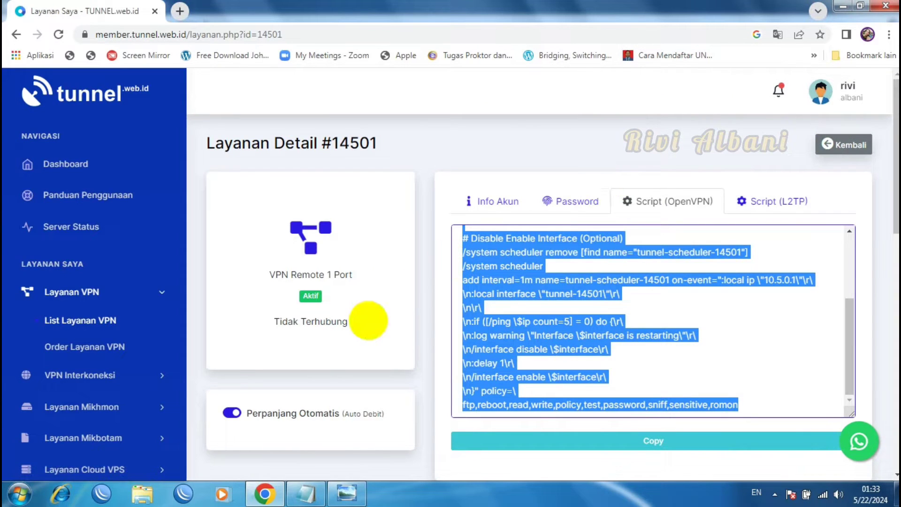
Switch to WinBox and connect to the saved router 100.80.80.1:8297
{"action": "left_click", "coordinate": [184, 492]}
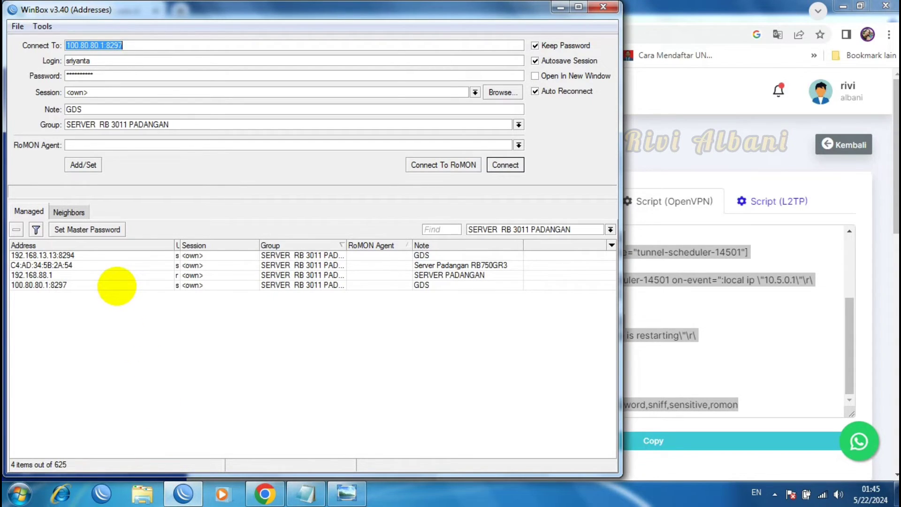
{"action": "left_click", "coordinate": [117, 285]}
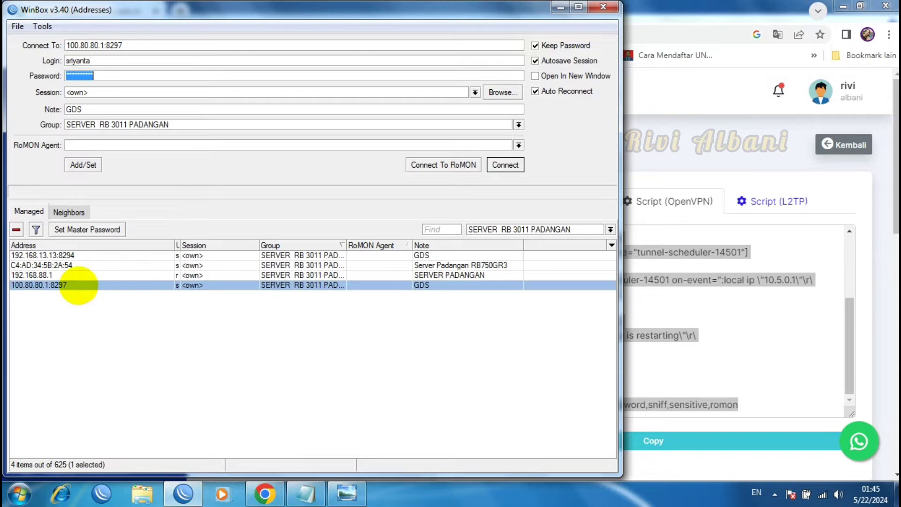
{"action": "double_click", "coordinate": [63, 285]}
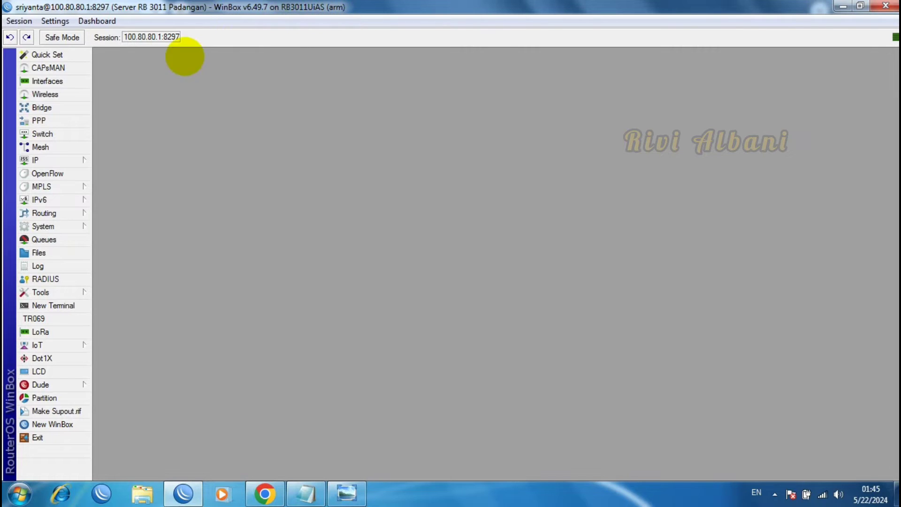
Open the router's interface list and IP address list, and highlight the ether2 address 192.168.13.13/24
{"action": "left_click", "coordinate": [49, 81]}
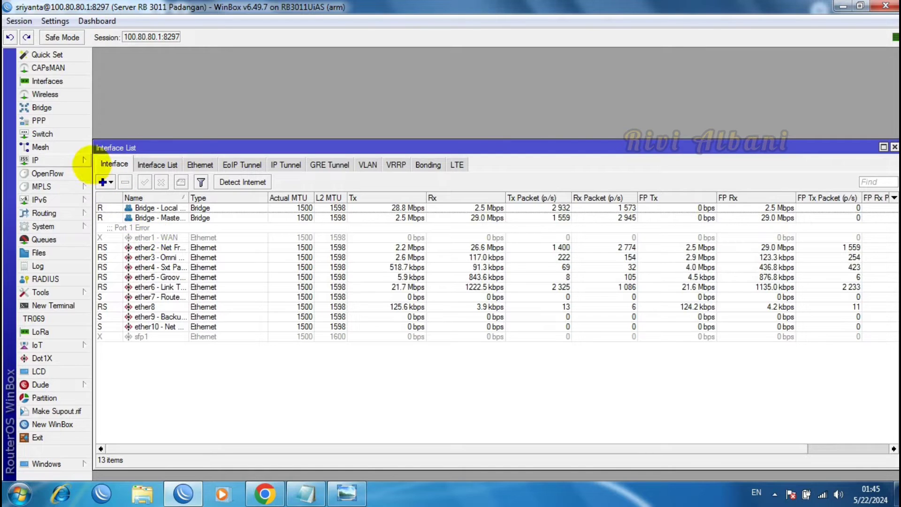
{"action": "left_click", "coordinate": [45, 159]}
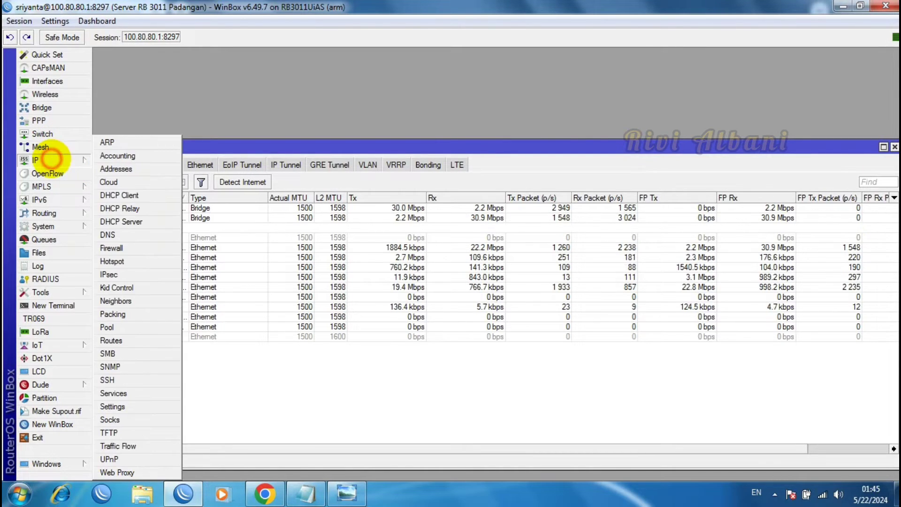
{"action": "left_click", "coordinate": [100, 169]}
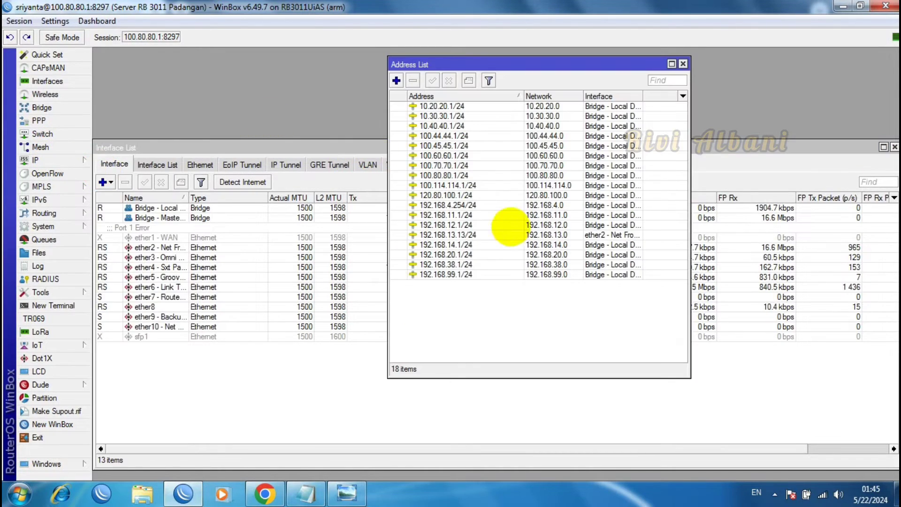
{"action": "left_click", "coordinate": [458, 234]}
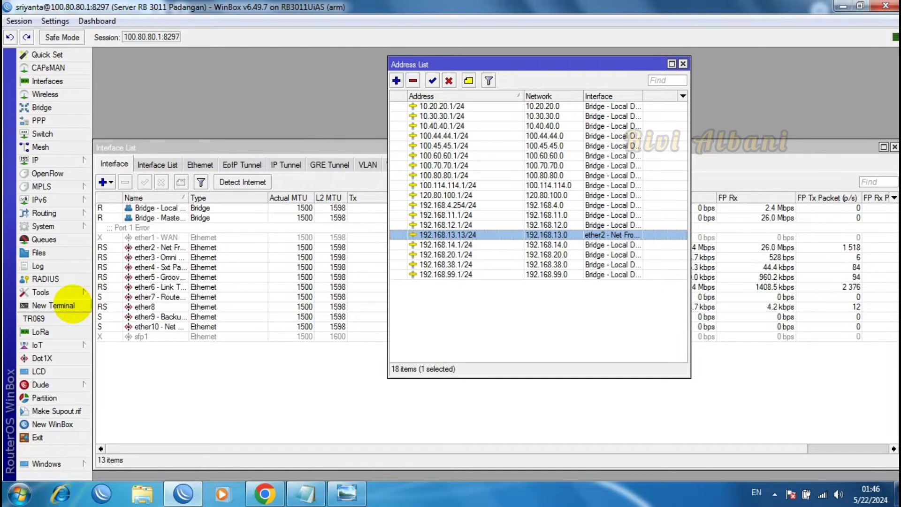
Paste the OpenVPN script, including the VPN account password, into a new router terminal and select the tunnel's entry in the address list
{"action": "left_click", "coordinate": [72, 305]}
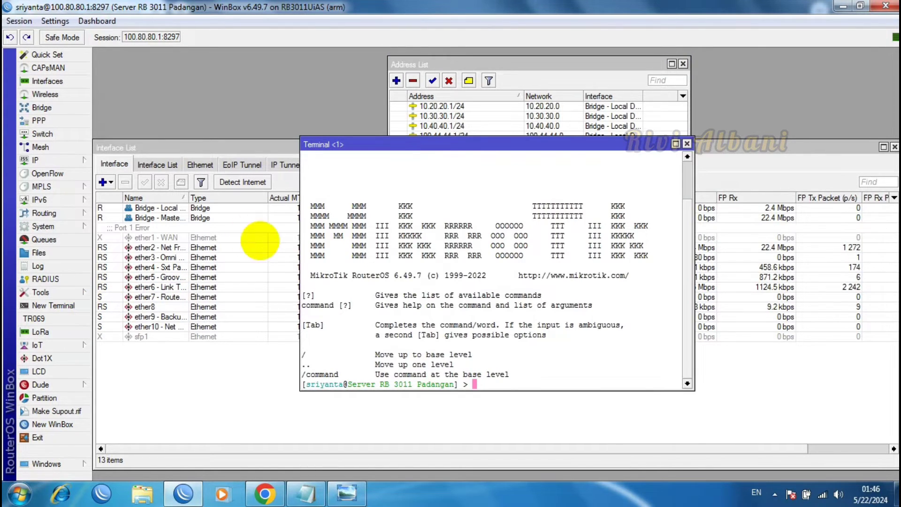
{"action": "left_click_drag", "start_coordinate": [394, 146], "coordinate": [537, 161]}
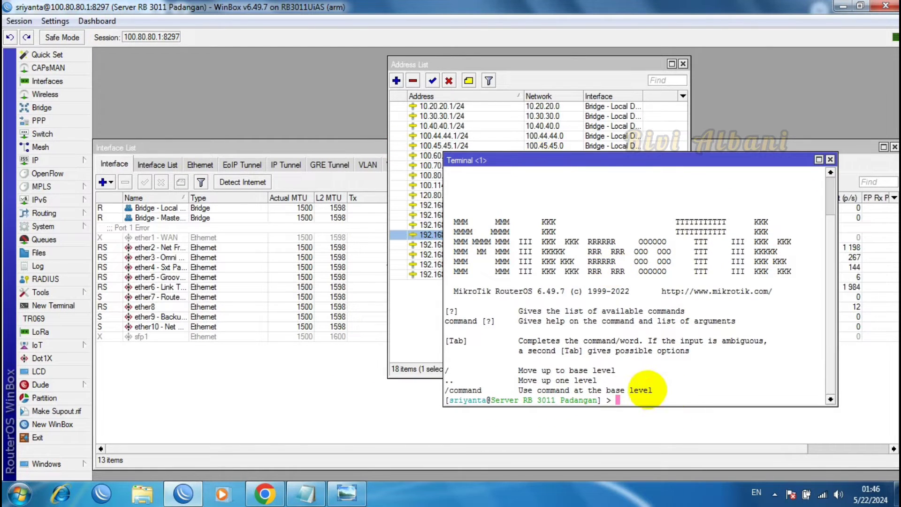
{"action": "right_click", "coordinate": [641, 389]}
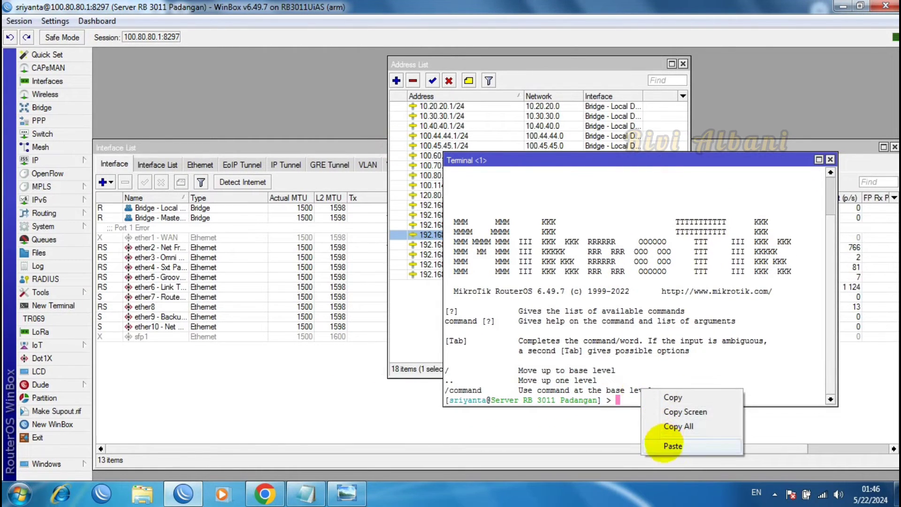
{"action": "left_click", "coordinate": [672, 445]}
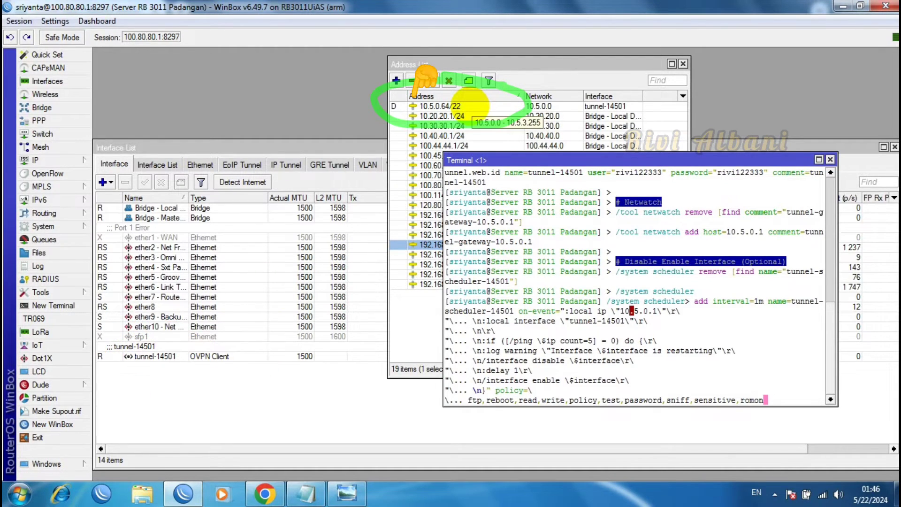
{"action": "left_click", "coordinate": [469, 105]}
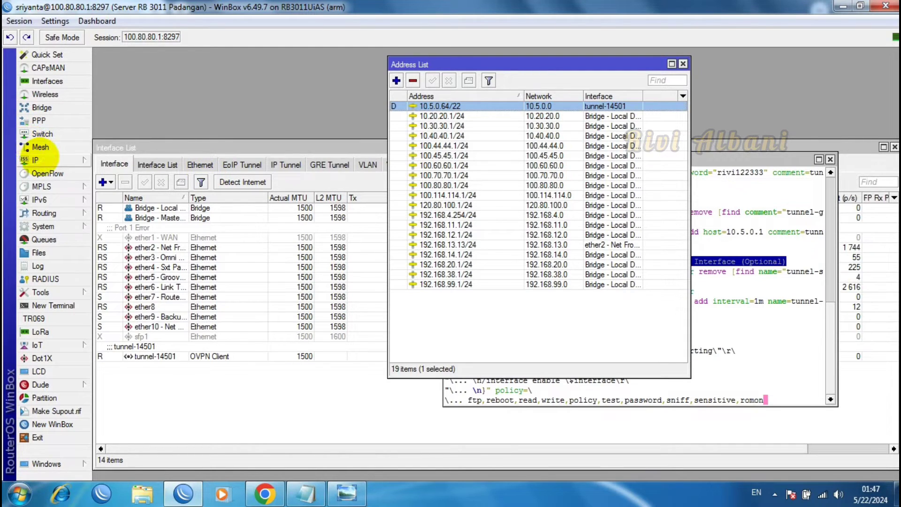
Add a new firewall NAT rule and set its chain to dstnat
{"action": "left_click", "coordinate": [36, 160]}
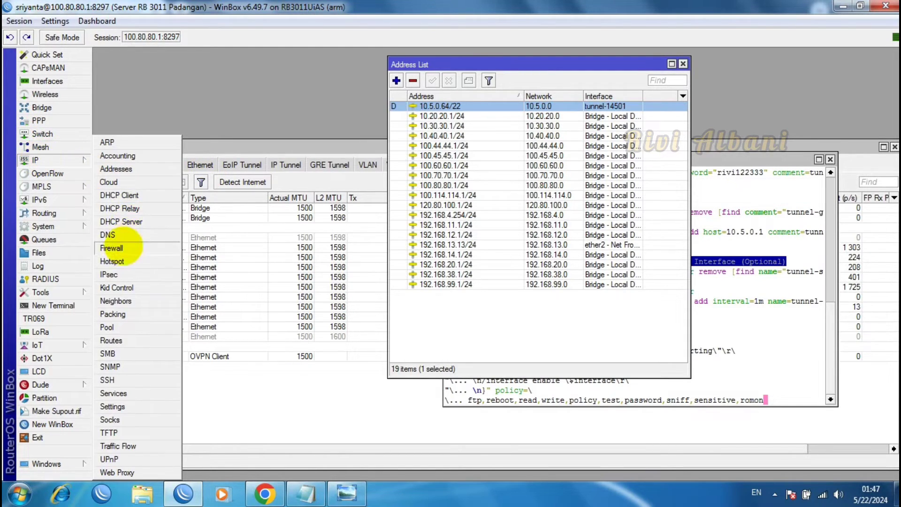
{"action": "left_click", "coordinate": [117, 248]}
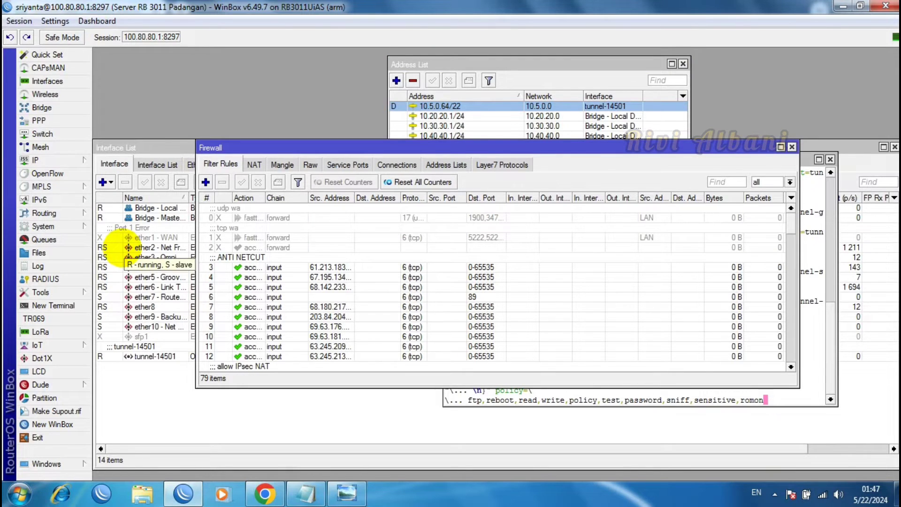
{"action": "left_click", "coordinate": [254, 164]}
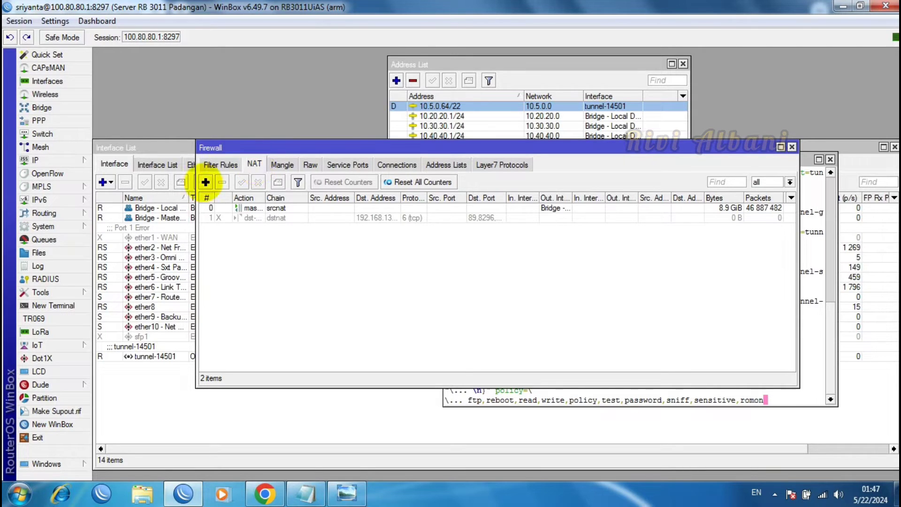
{"action": "left_click", "coordinate": [205, 183]}
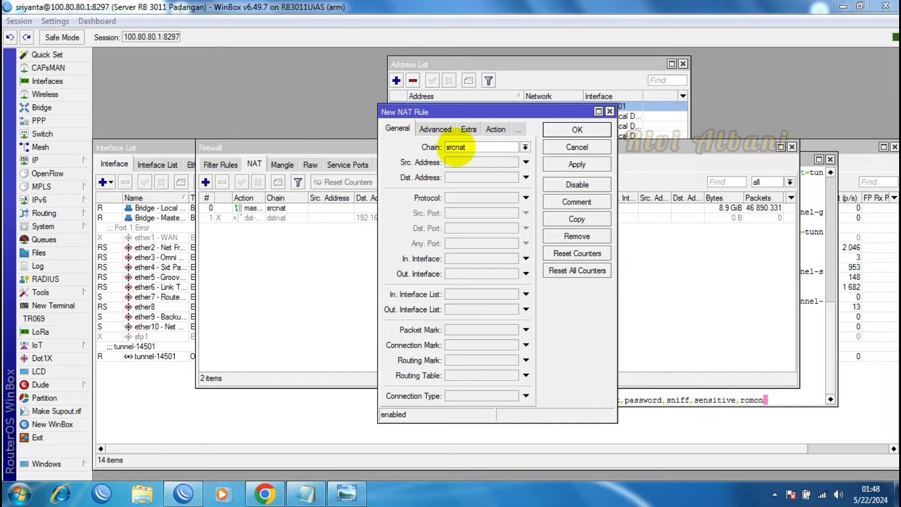
{"action": "left_click", "coordinate": [526, 147]}
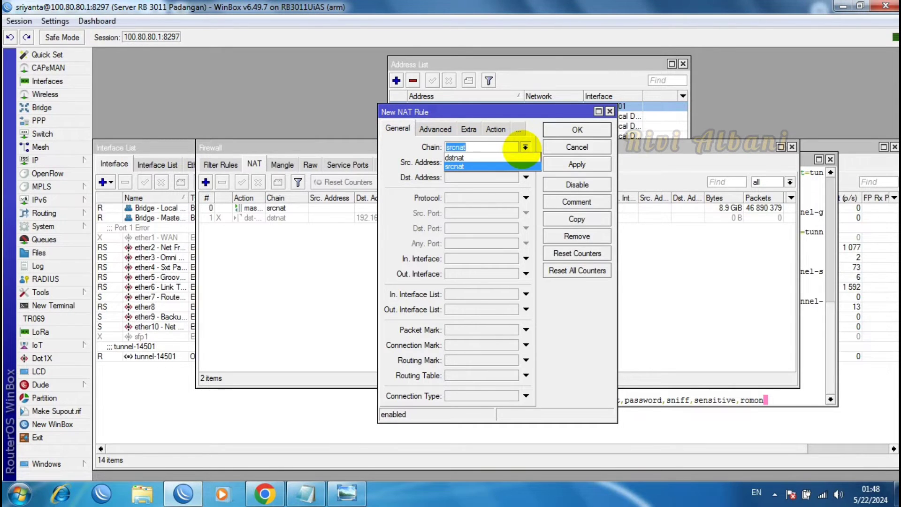
{"action": "left_click", "coordinate": [465, 157]}
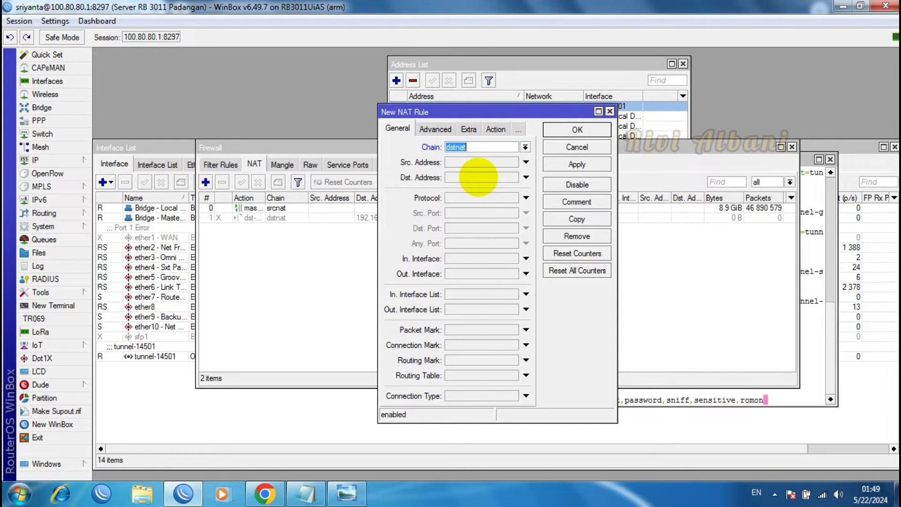
Enable the rule's destination address, then switch to Chrome and copy the Local IP 10.5.0.64 from the VPN service's account information
{"action": "left_click", "coordinate": [478, 177]}
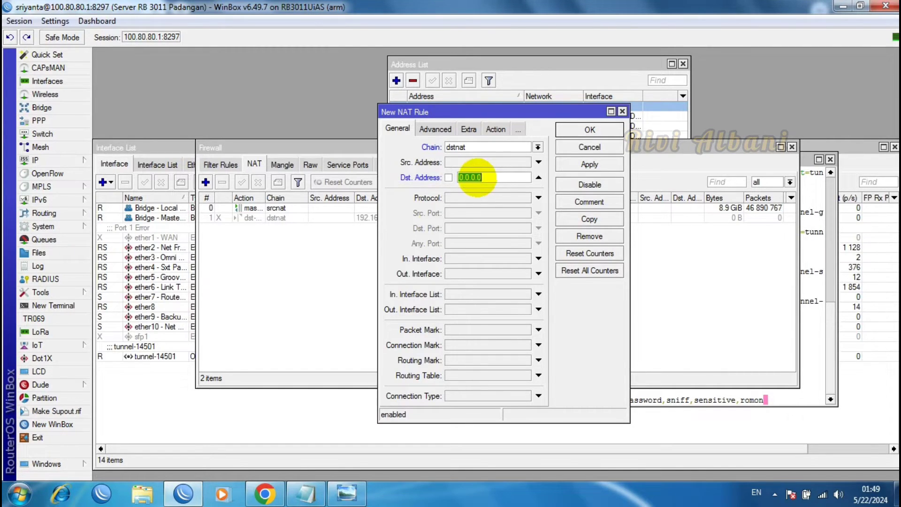
{"action": "left_click", "coordinate": [423, 270]}
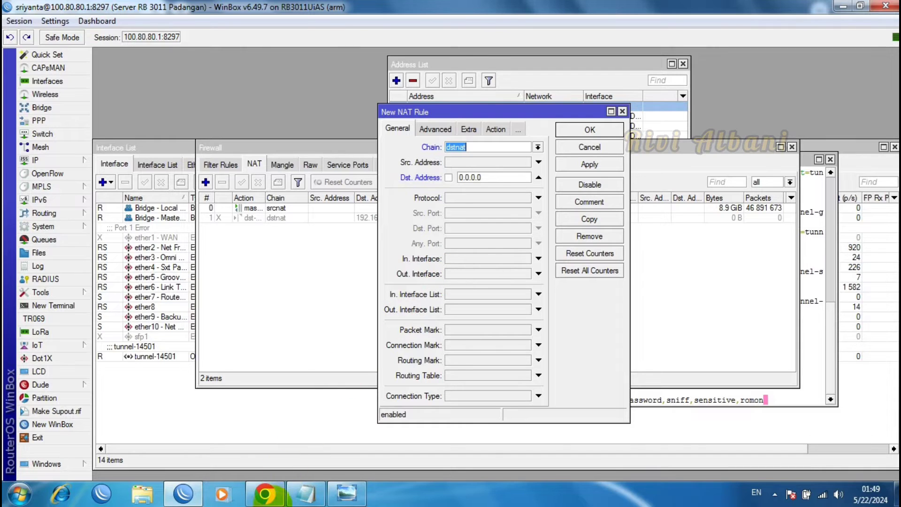
{"action": "left_click", "coordinate": [265, 493]}
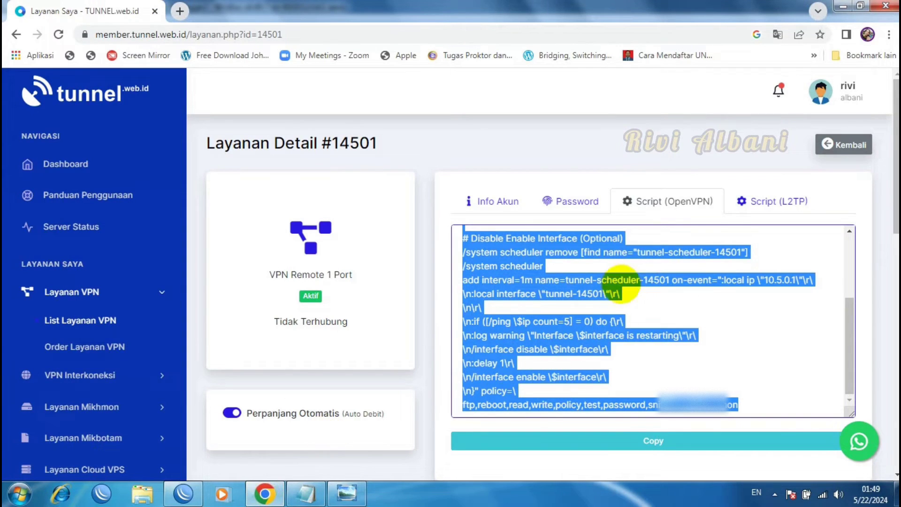
{"action": "left_click", "coordinate": [487, 201]}
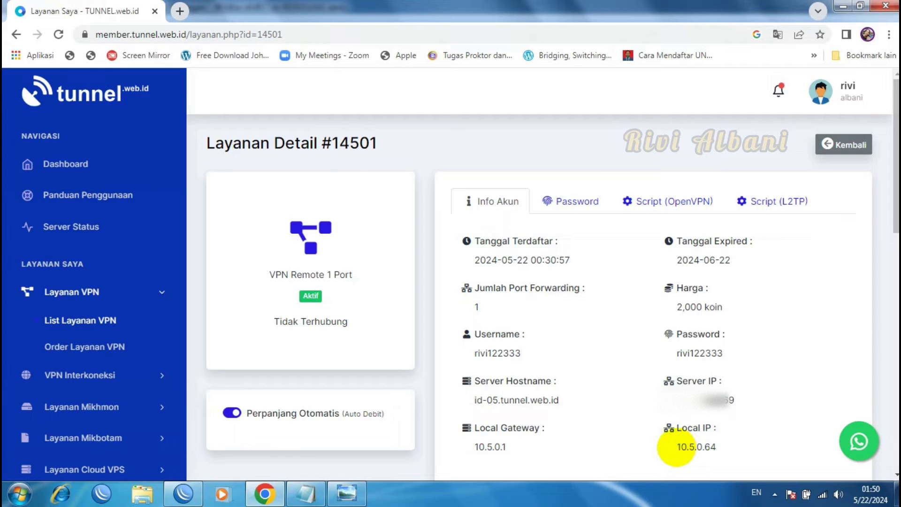
{"action": "left_click_drag", "start_coordinate": [676, 449], "coordinate": [724, 451]}
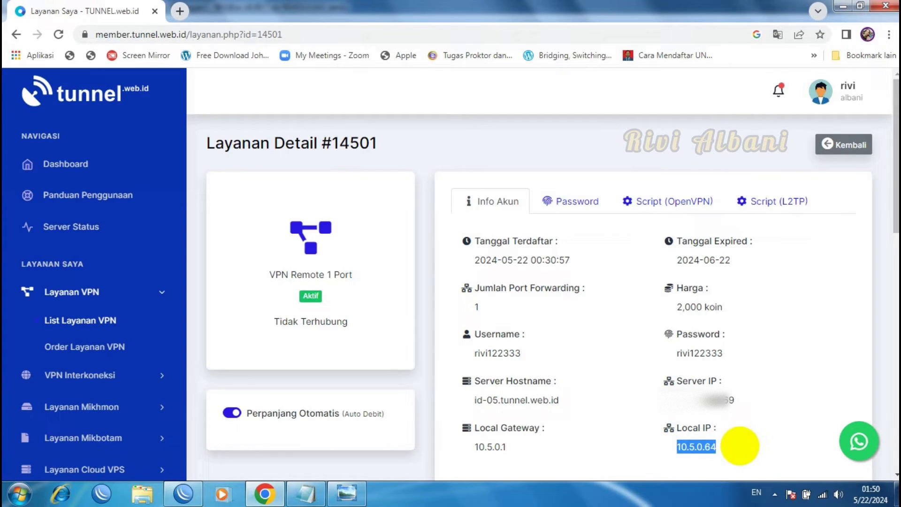
{"action": "right_click", "coordinate": [696, 446]}
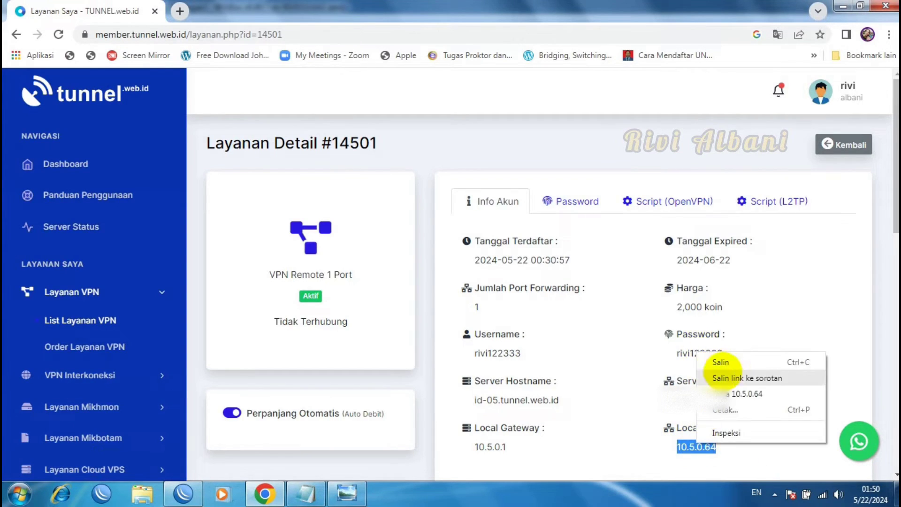
{"action": "left_click", "coordinate": [719, 363]}
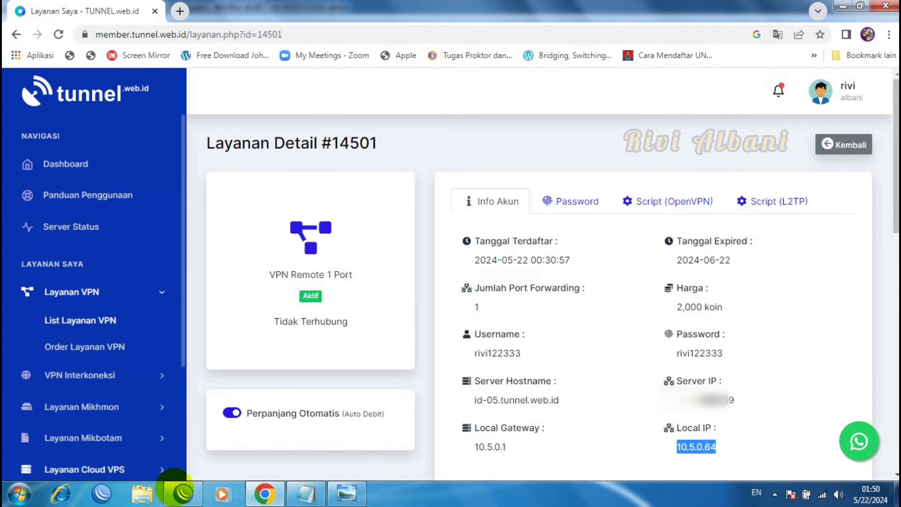
Switch back to WinBox and paste 10.5.0.64 as the new NAT rule's destination address
{"action": "left_click", "coordinate": [182, 493]}
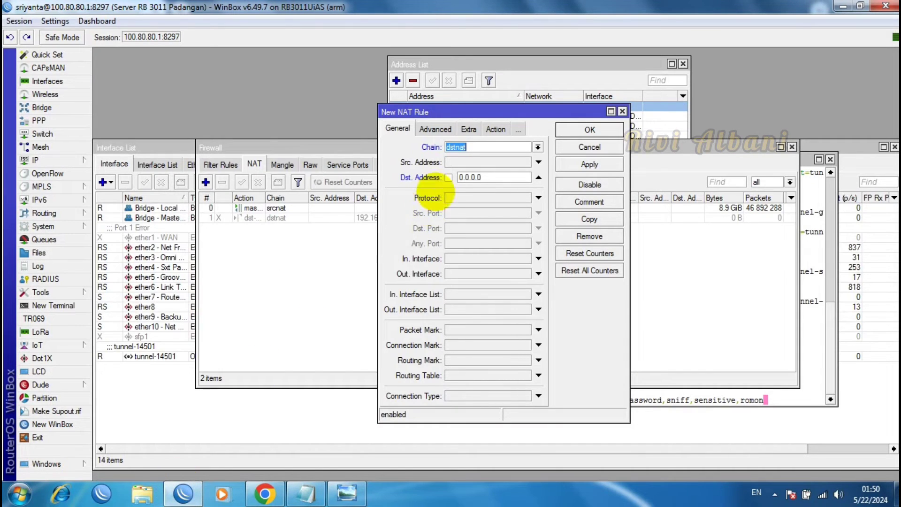
{"action": "double_click", "coordinate": [484, 179]}
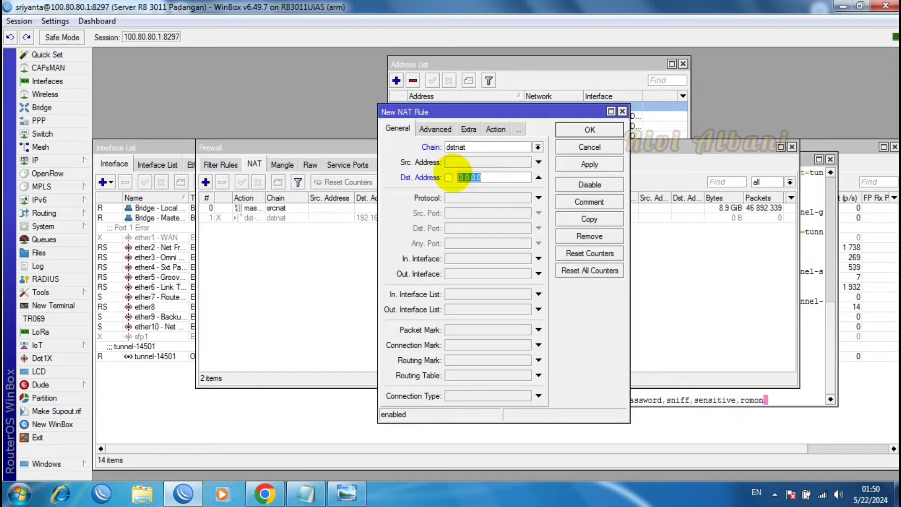
{"action": "right_click", "coordinate": [467, 182]}
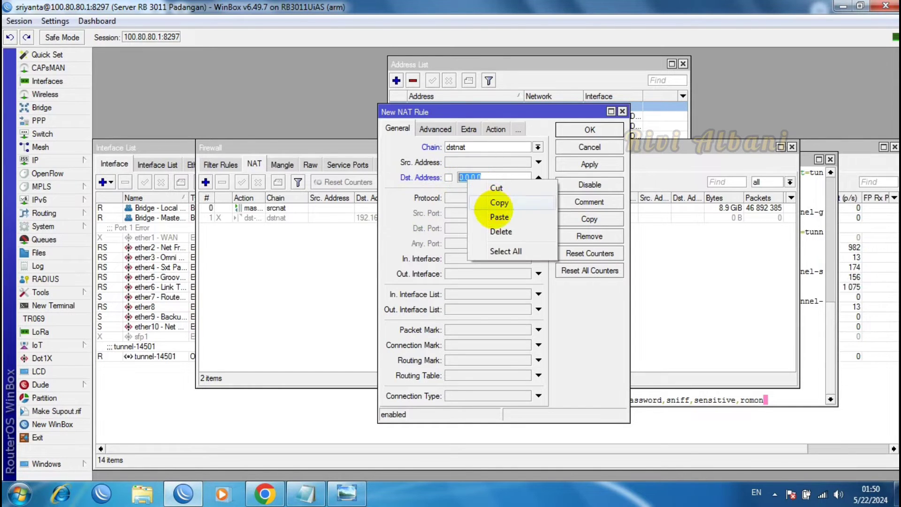
{"action": "left_click", "coordinate": [498, 217]}
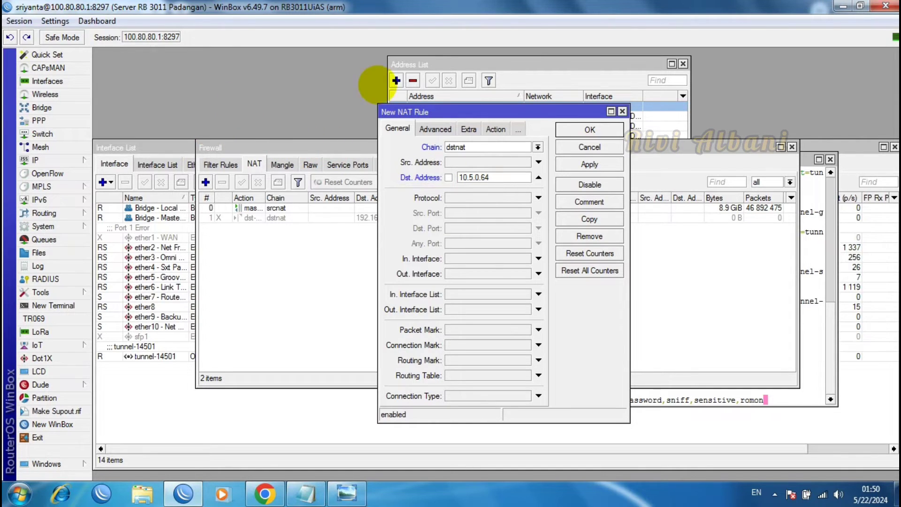
Check the tunnel's IP address entry in the router's address list against the destination address of the NAT rule
{"action": "left_click", "coordinate": [45, 160]}
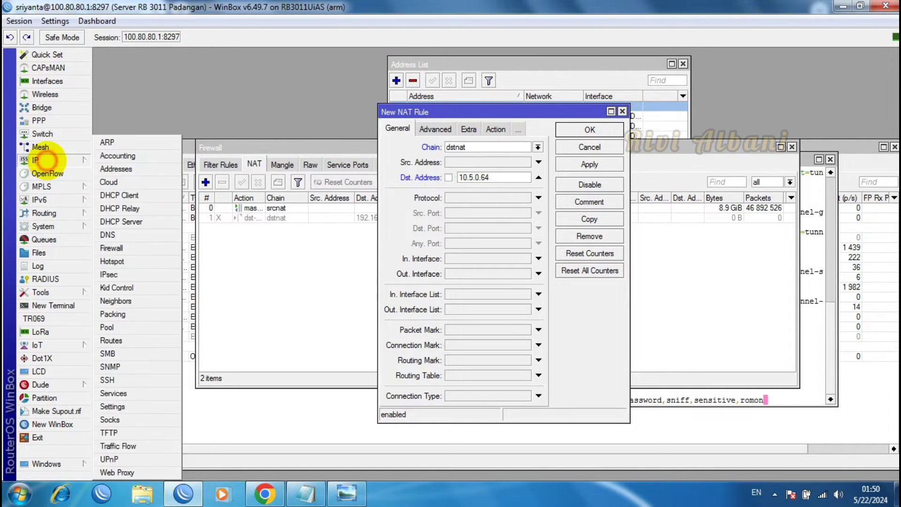
{"action": "left_click", "coordinate": [103, 168]}
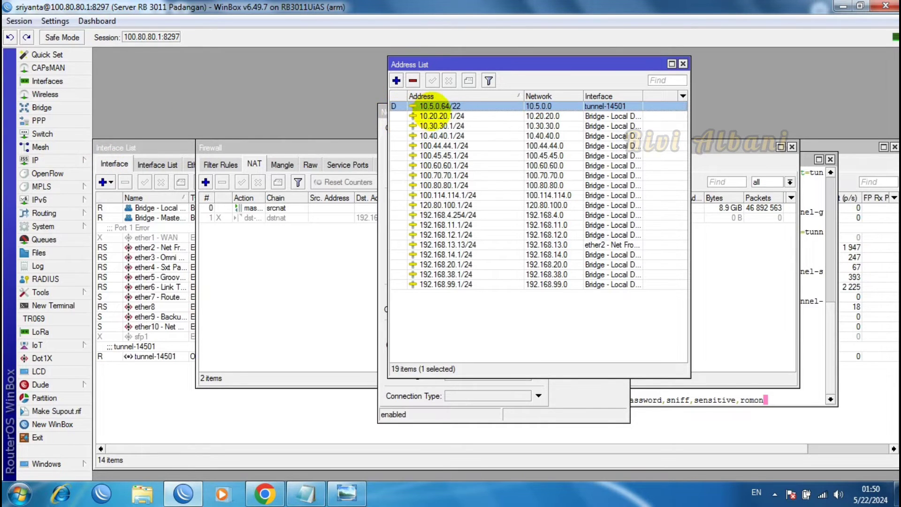
{"action": "left_click_drag", "start_coordinate": [437, 65], "coordinate": [174, 123]}
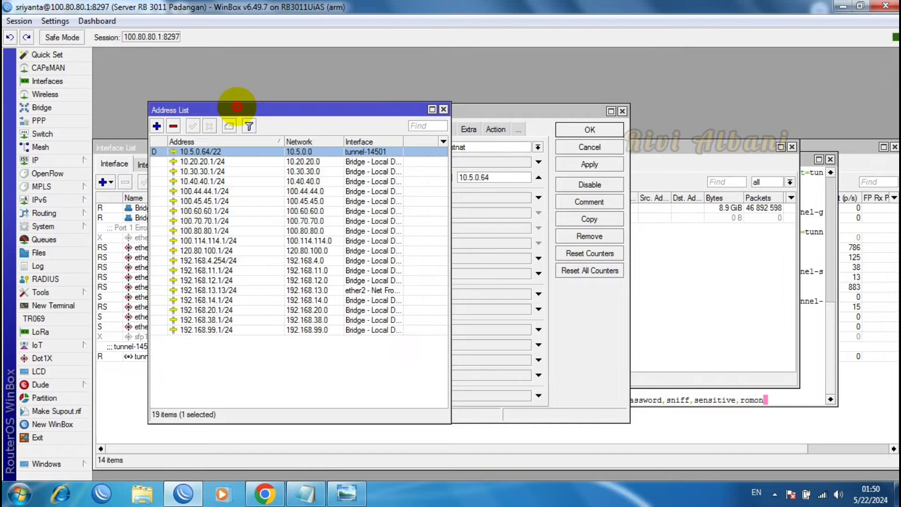
{"action": "left_click_drag", "start_coordinate": [237, 107], "coordinate": [181, 72]}
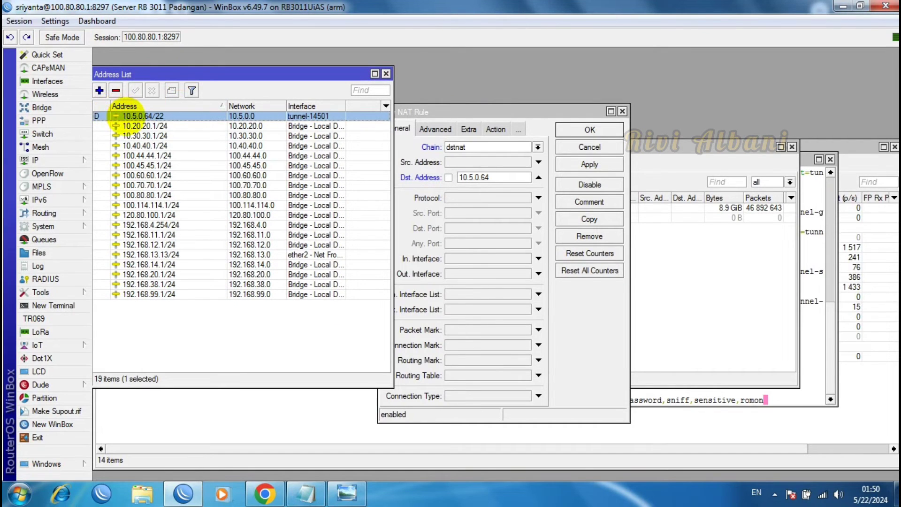
{"action": "double_click", "coordinate": [119, 116]}
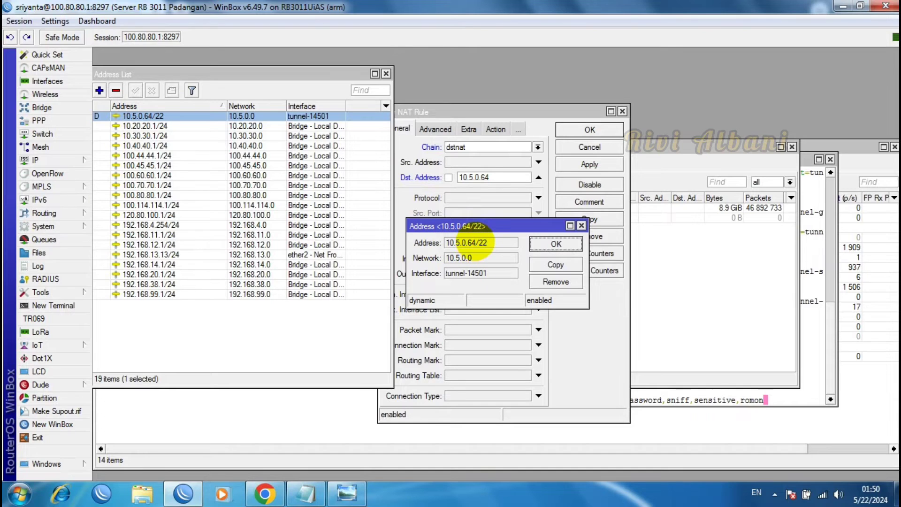
{"action": "left_click", "coordinate": [474, 242]}
{"action": "left_click_drag", "start_coordinate": [474, 243], "coordinate": [446, 243]}
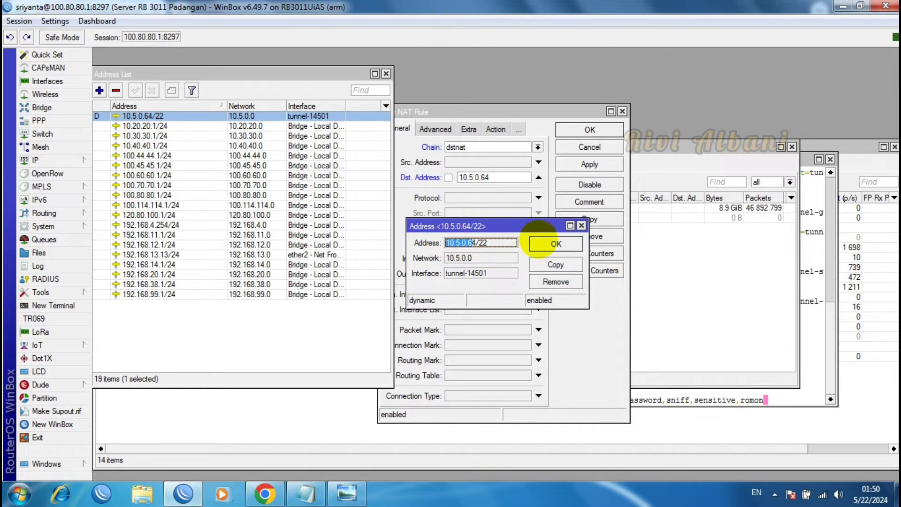
{"action": "left_click", "coordinate": [566, 244]}
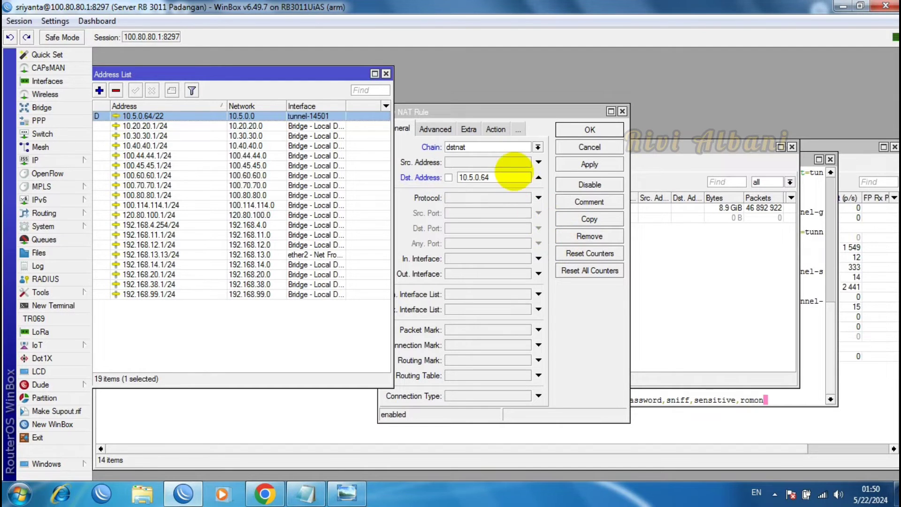
Set the NAT rule's protocol to 6 (tcp), check the winbox port in the IP service list, and enter 8297 as destination port
{"action": "left_click", "coordinate": [494, 198]}
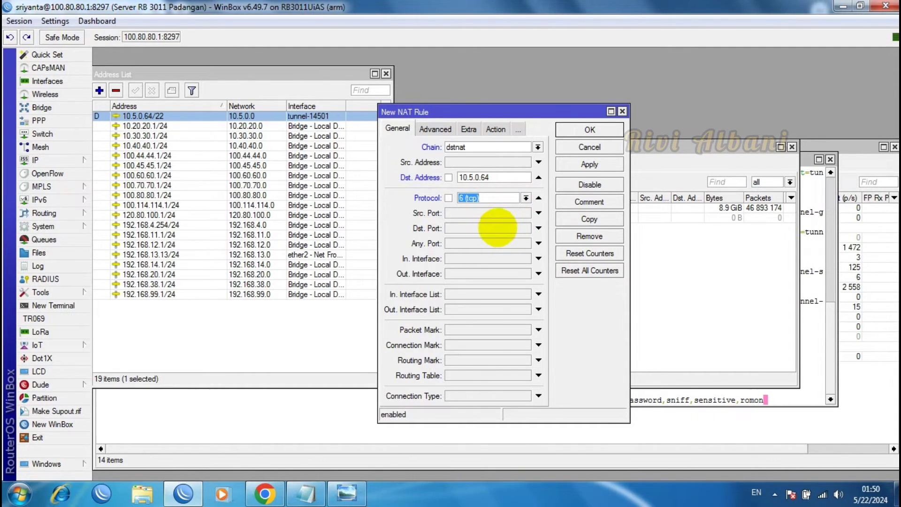
{"action": "left_click", "coordinate": [498, 228]}
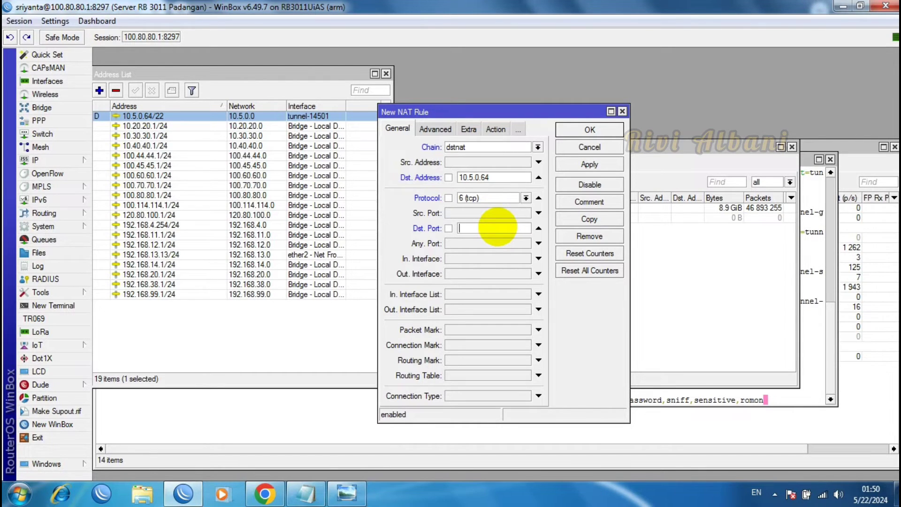
{"action": "left_click", "coordinate": [56, 161]}
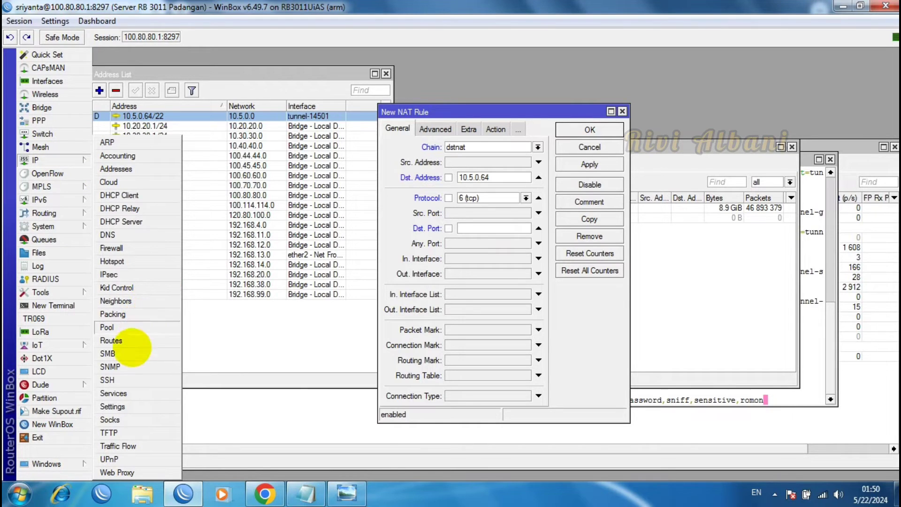
{"action": "left_click", "coordinate": [120, 394]}
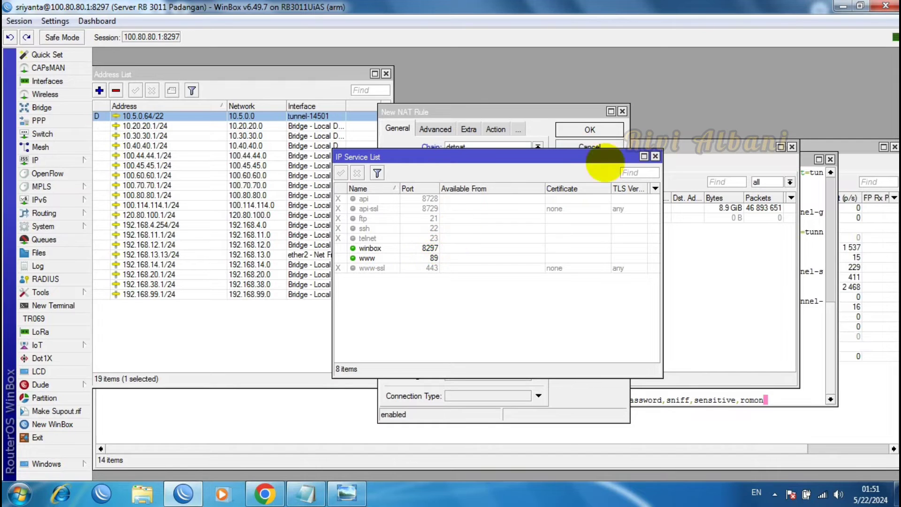
{"action": "left_click", "coordinate": [655, 155]}
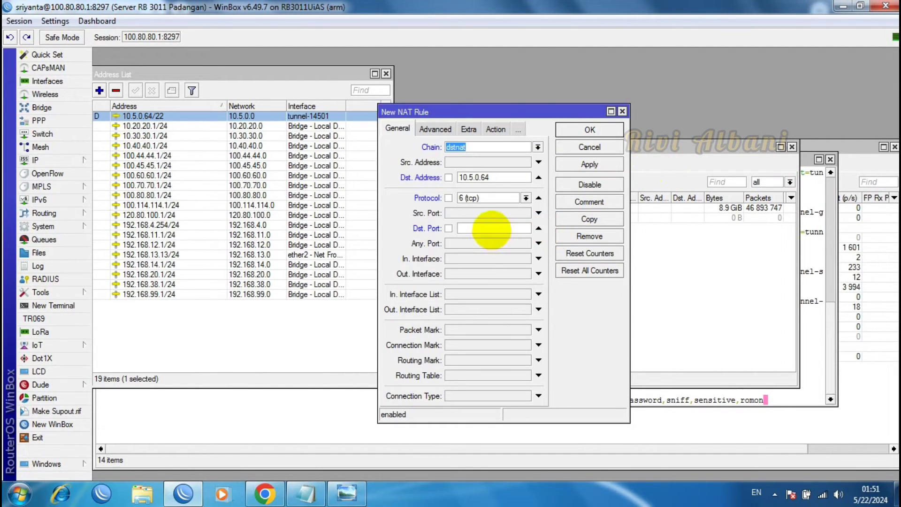
{"action": "left_click", "coordinate": [491, 229]}
{"action": "type", "text": "8"}
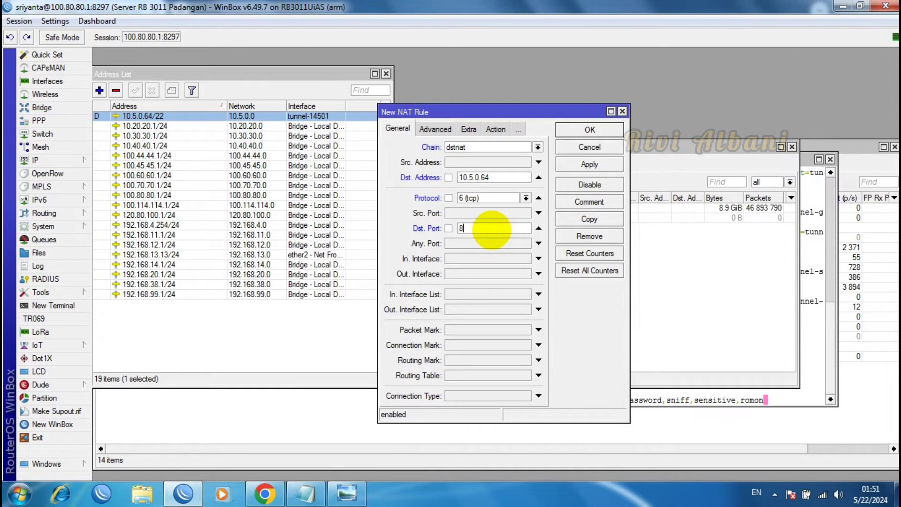
{"action": "type", "text": "29"}
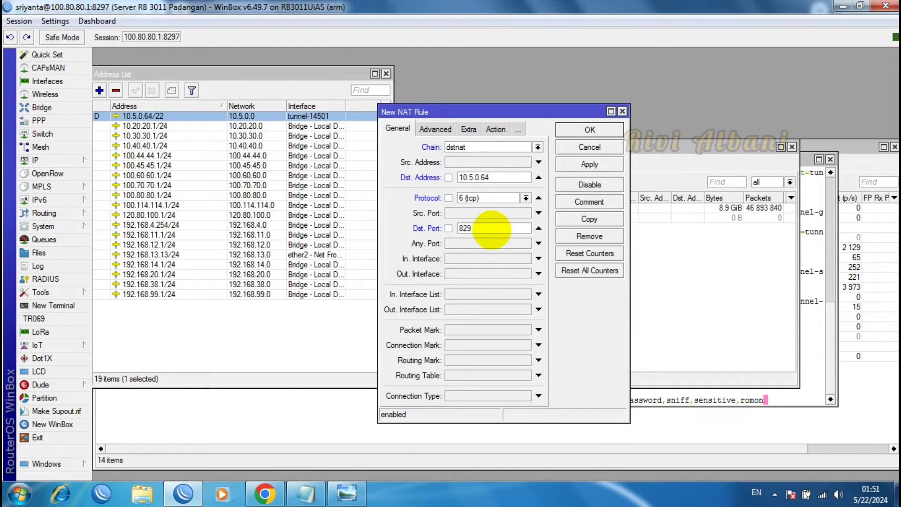
{"action": "type", "text": "7"}
Set the NAT rule's incoming interface to tunnel-14501 and open the rule's action settings
{"action": "left_click", "coordinate": [488, 258]}
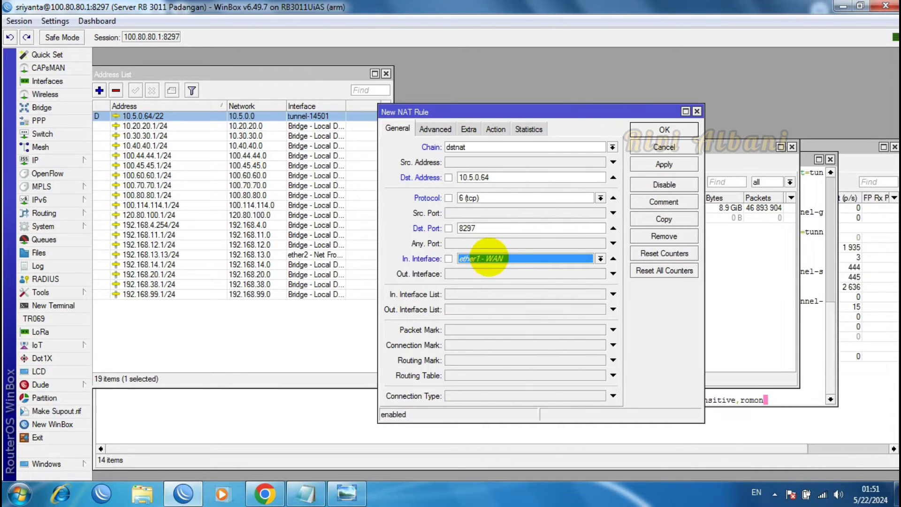
{"action": "left_click", "coordinate": [600, 258]}
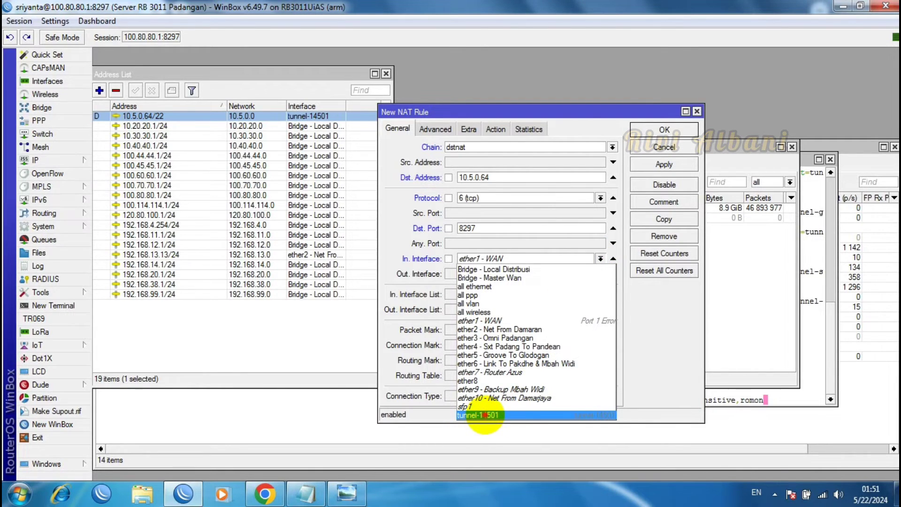
{"action": "left_click", "coordinate": [484, 415]}
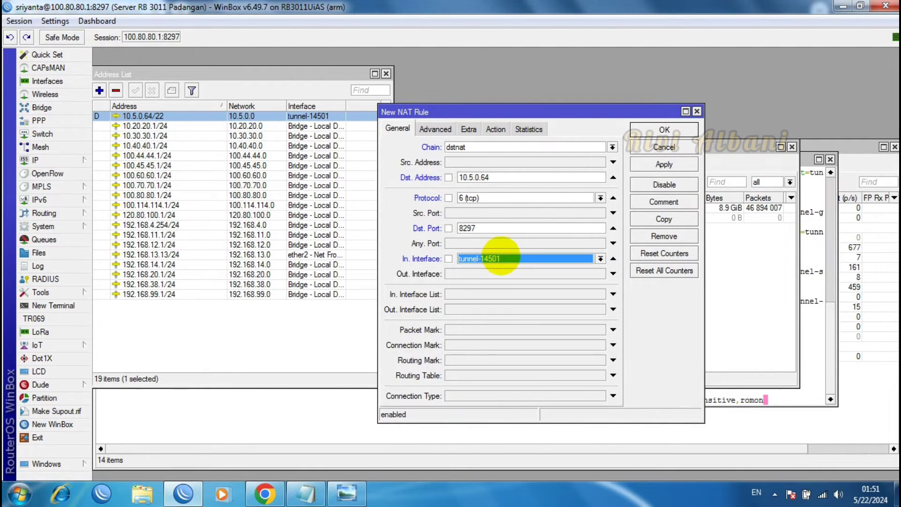
{"action": "left_click", "coordinate": [496, 129]}
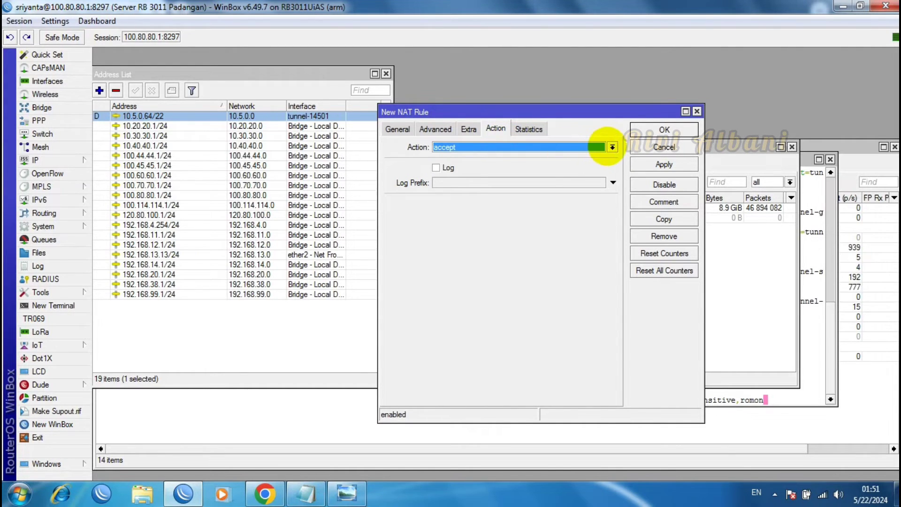
Set the NAT rule's action to dst-nat and open its To Addresses value for editing
{"action": "left_click", "coordinate": [611, 147]}
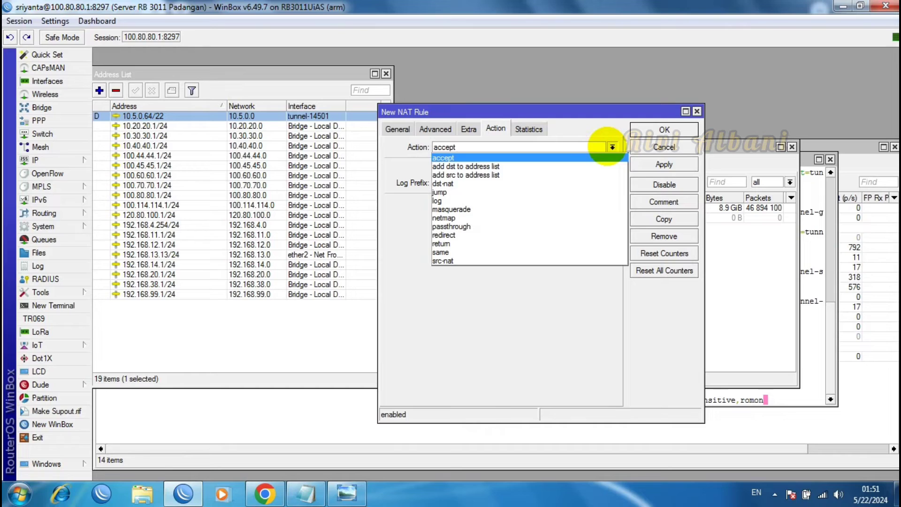
{"action": "left_click", "coordinate": [556, 183]}
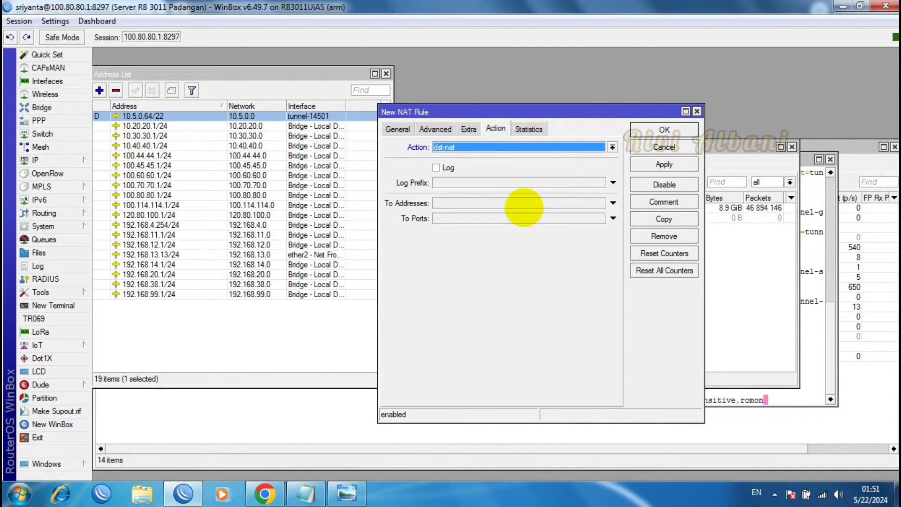
{"action": "left_click", "coordinate": [521, 206]}
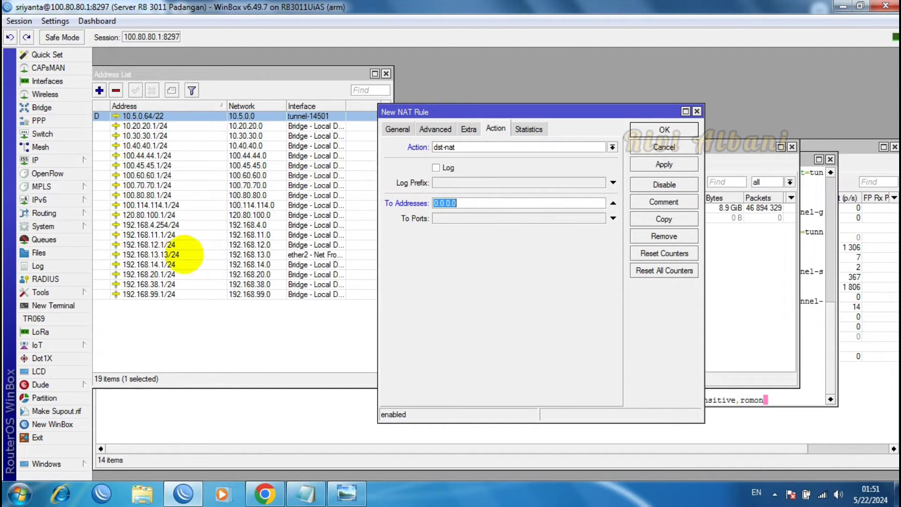
Copy 192.168.13.13 without the subnet suffix from the ether2 entry in the address list and close that entry
{"action": "double_click", "coordinate": [169, 254]}
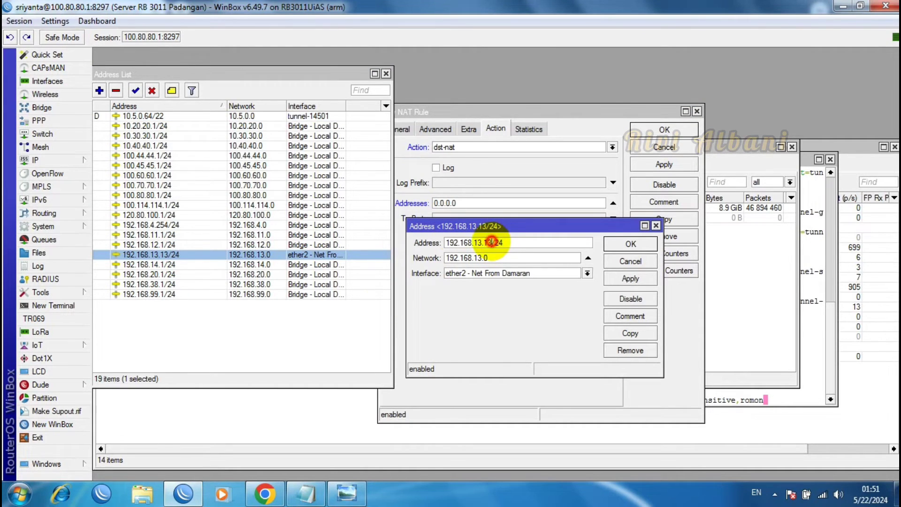
{"action": "left_click_drag", "start_coordinate": [446, 242], "coordinate": [484, 243]}
{"action": "right_click", "coordinate": [478, 240]}
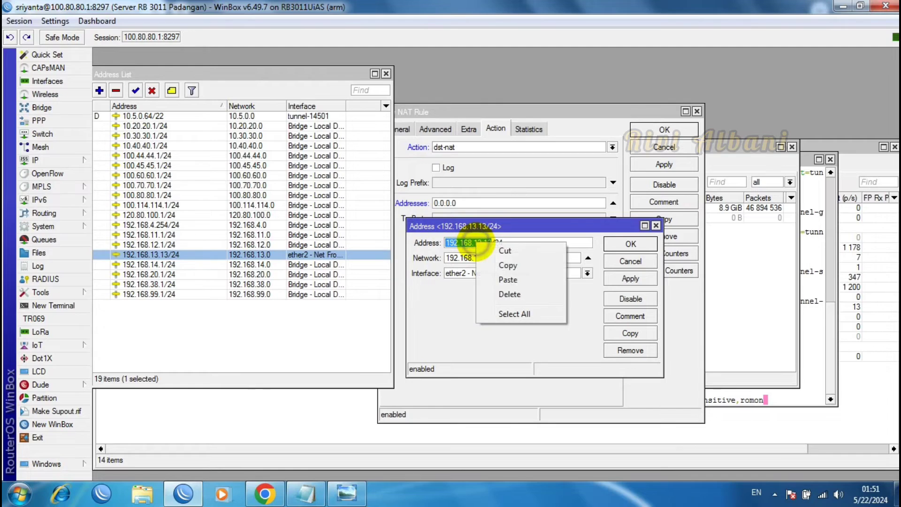
{"action": "left_click", "coordinate": [505, 267]}
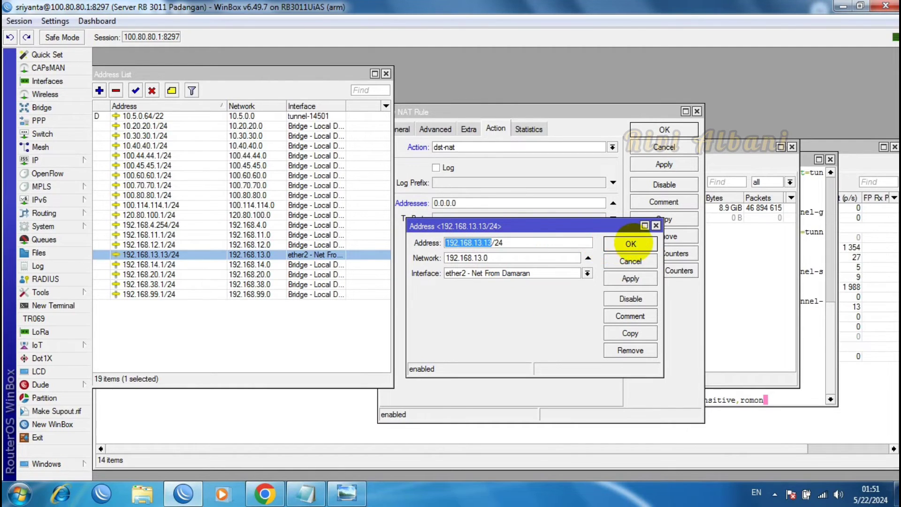
{"action": "left_click", "coordinate": [631, 243]}
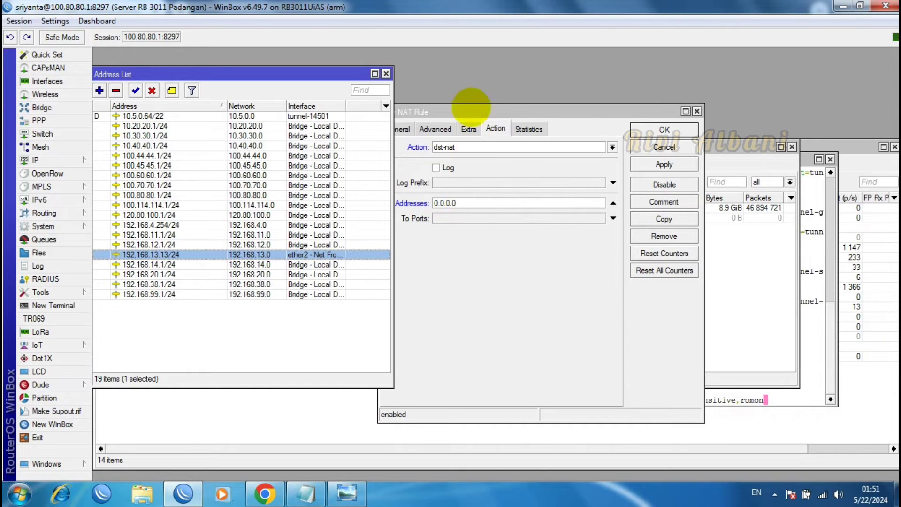
Replace the NAT rule's To Addresses value with the copied 192.168.13.13
{"action": "left_click_drag", "start_coordinate": [476, 106], "coordinate": [530, 93]}
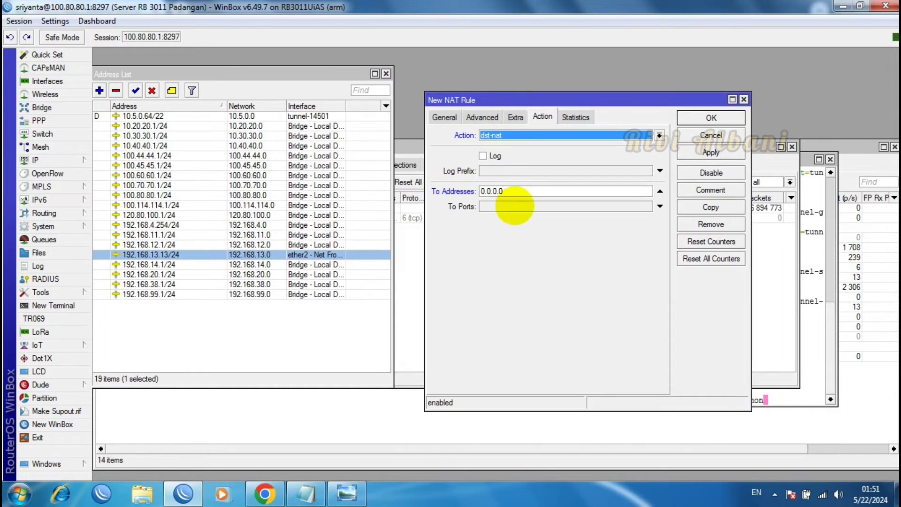
{"action": "left_click_drag", "start_coordinate": [513, 192], "coordinate": [453, 190]}
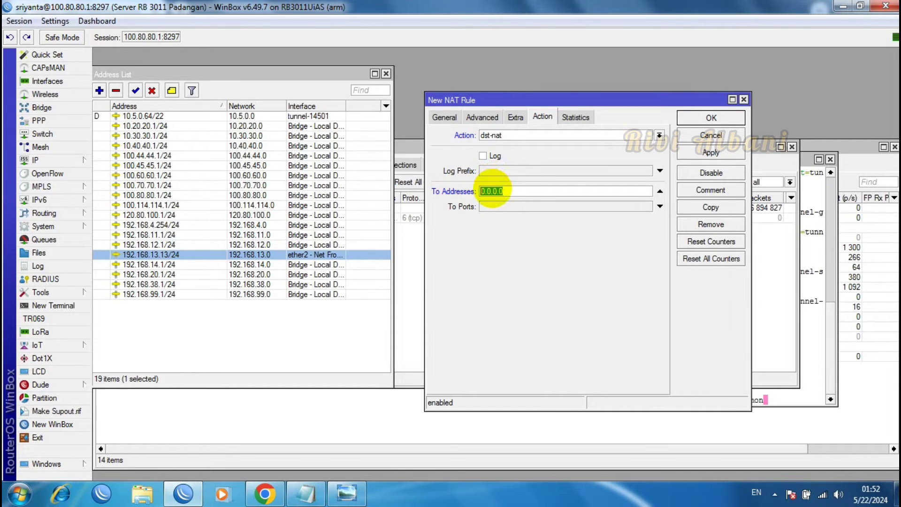
{"action": "right_click", "coordinate": [494, 190]}
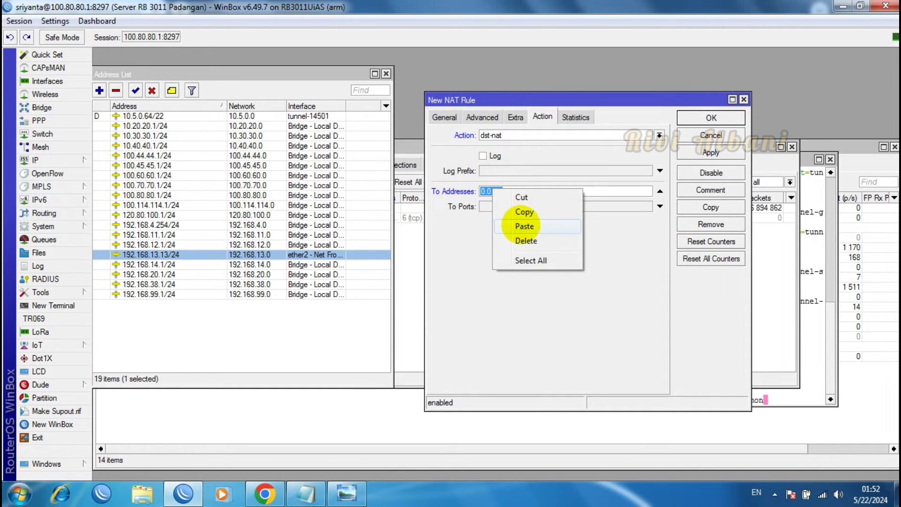
{"action": "left_click", "coordinate": [524, 226]}
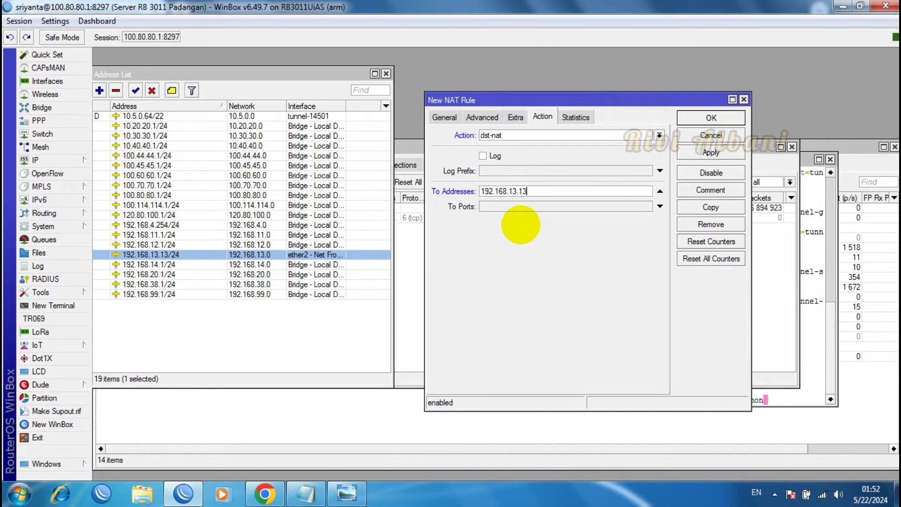
Set the NAT rule's To Ports to 8297 and save the rule
{"action": "left_click", "coordinate": [514, 206]}
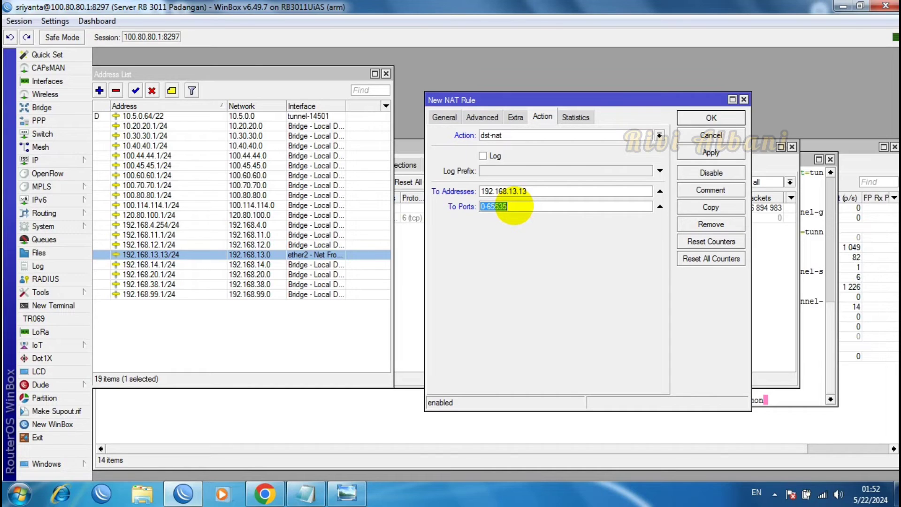
{"action": "type", "text": "8"}
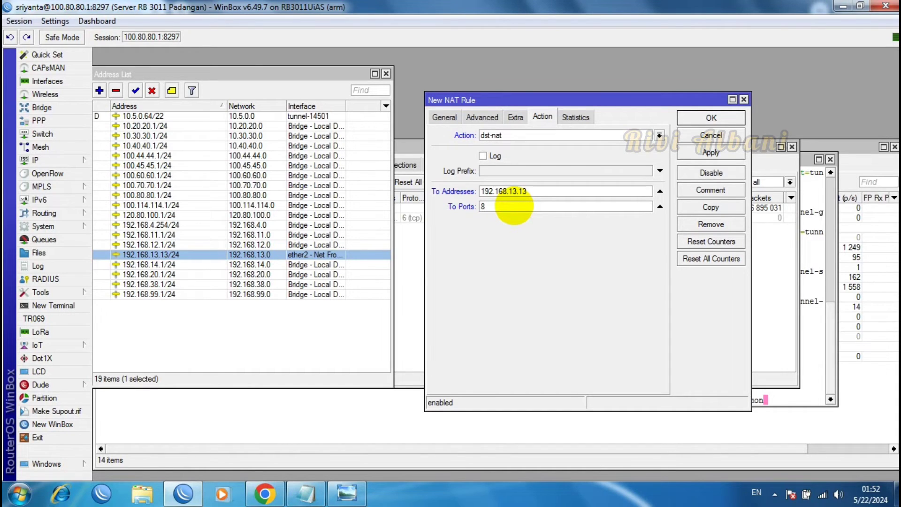
{"action": "type", "text": "297"}
{"action": "left_click", "coordinate": [711, 153]}
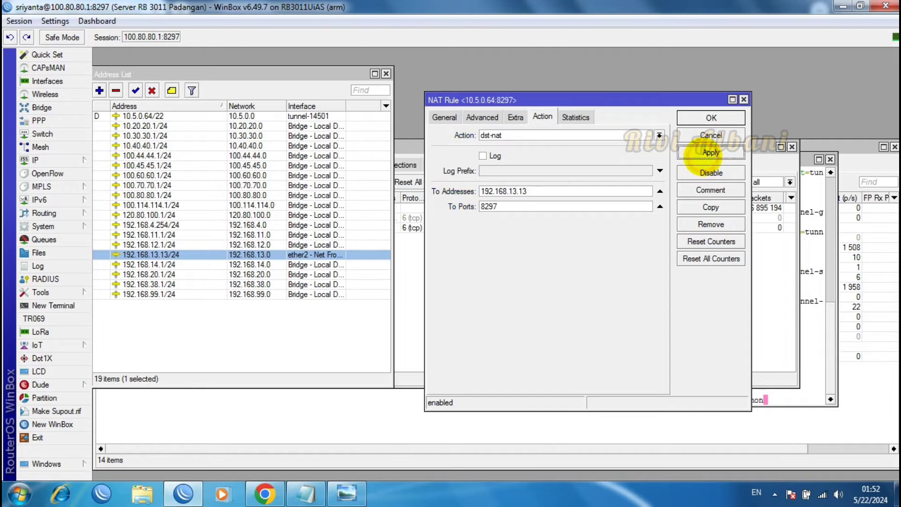
{"action": "left_click", "coordinate": [698, 117]}
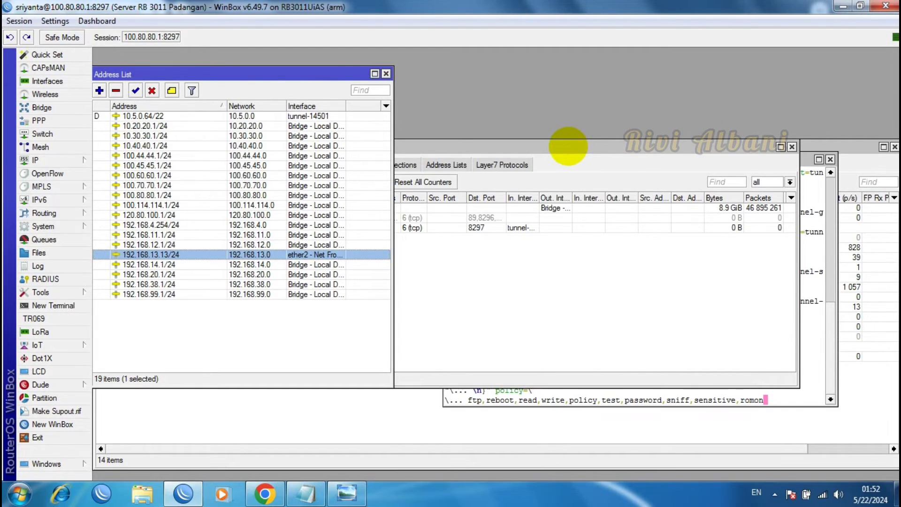
Review the firewall's NAT and filter rules, then switch to Chrome and copy the public port address id-05.tunnel.web.id:7839 from the port forwarding entry
{"action": "left_click", "coordinate": [568, 146]}
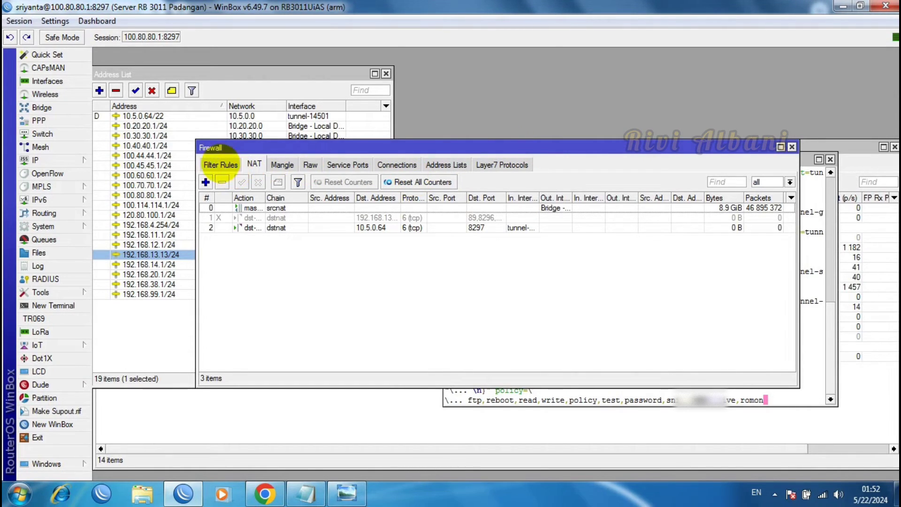
{"action": "left_click", "coordinate": [220, 165]}
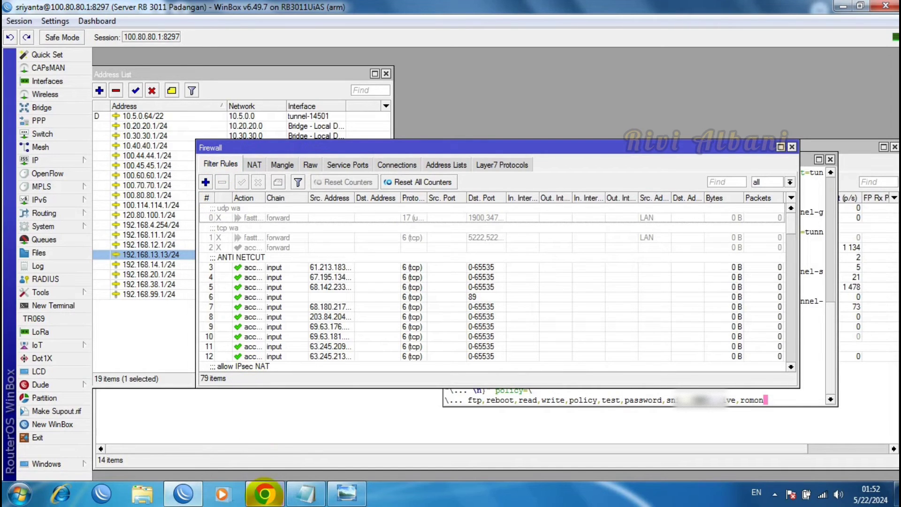
{"action": "left_click", "coordinate": [265, 492]}
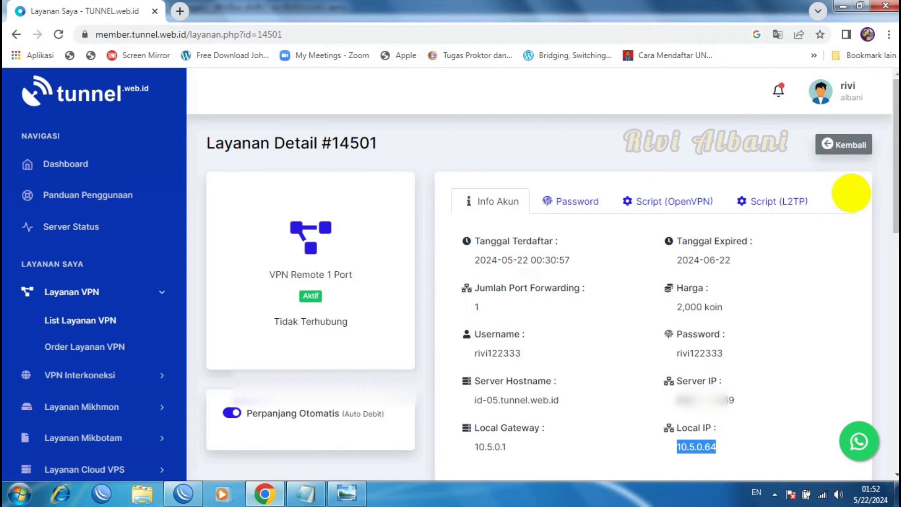
{"action": "scroll", "coordinate": [616, 308], "scroll_direction": "down", "scroll_amount": 6}
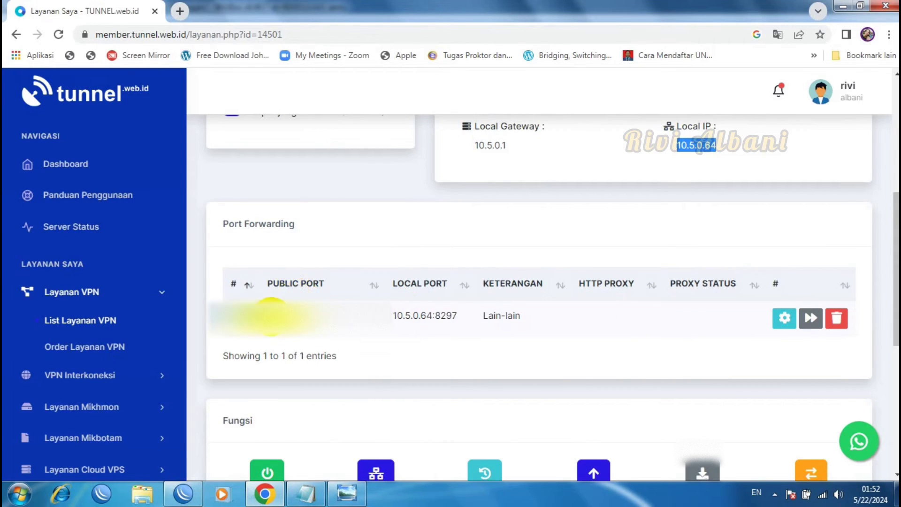
{"action": "left_click_drag", "start_coordinate": [265, 307], "coordinate": [392, 317]}
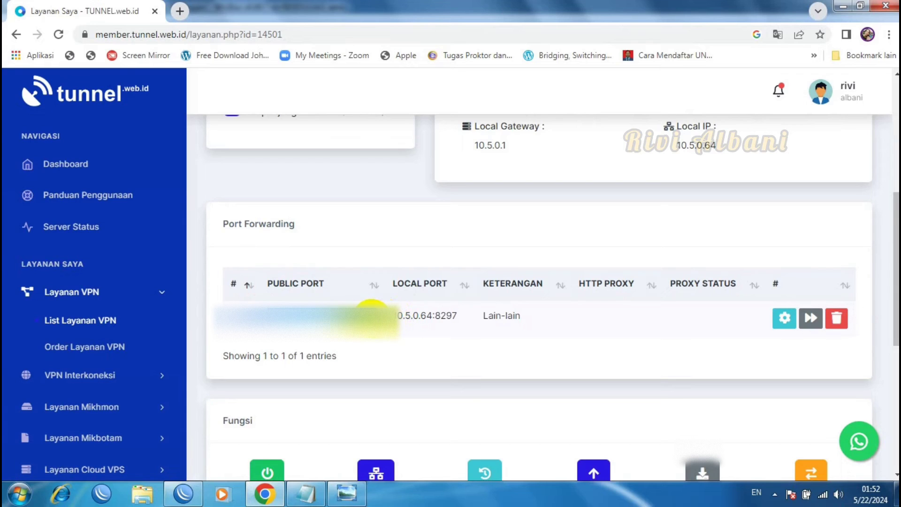
{"action": "right_click", "coordinate": [355, 310]}
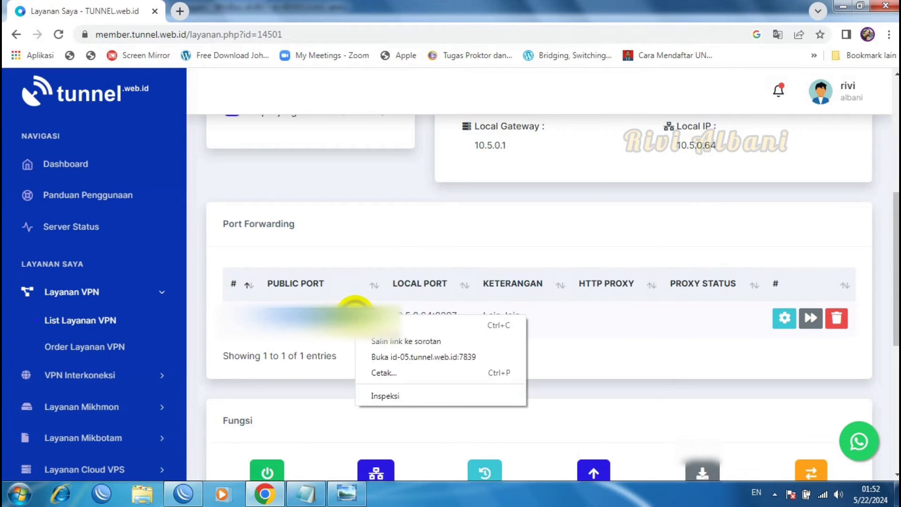
{"action": "left_click", "coordinate": [378, 325]}
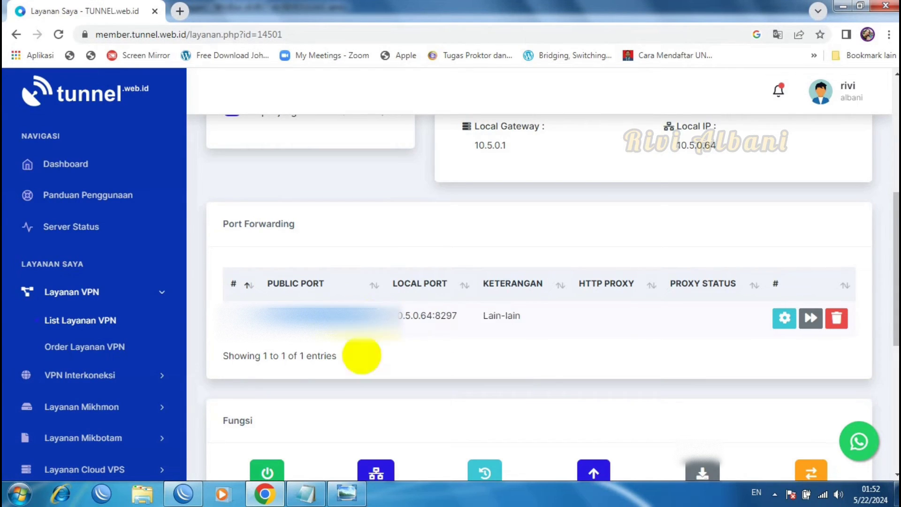
Close the Notepad script without saving and paste the copied public address into a new Notepad document
{"action": "left_click", "coordinate": [308, 491]}
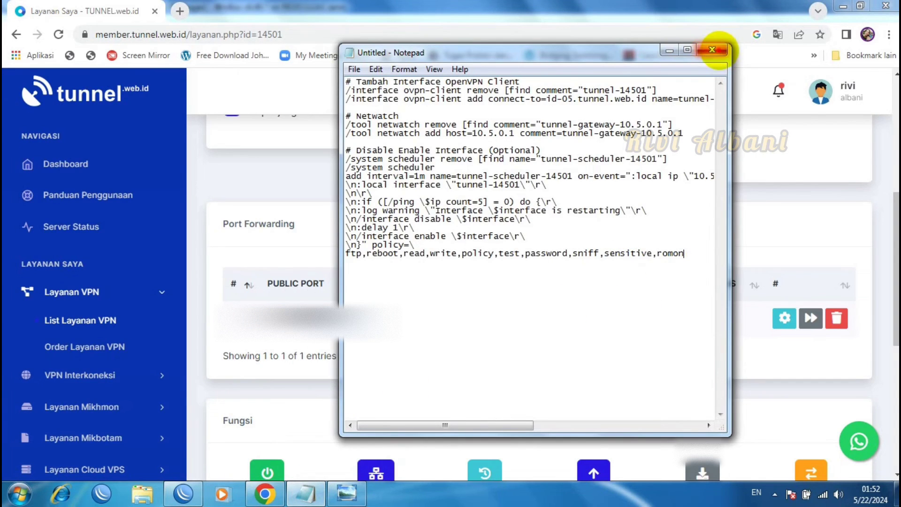
{"action": "left_click", "coordinate": [712, 49]}
{"action": "left_click", "coordinate": [478, 247]}
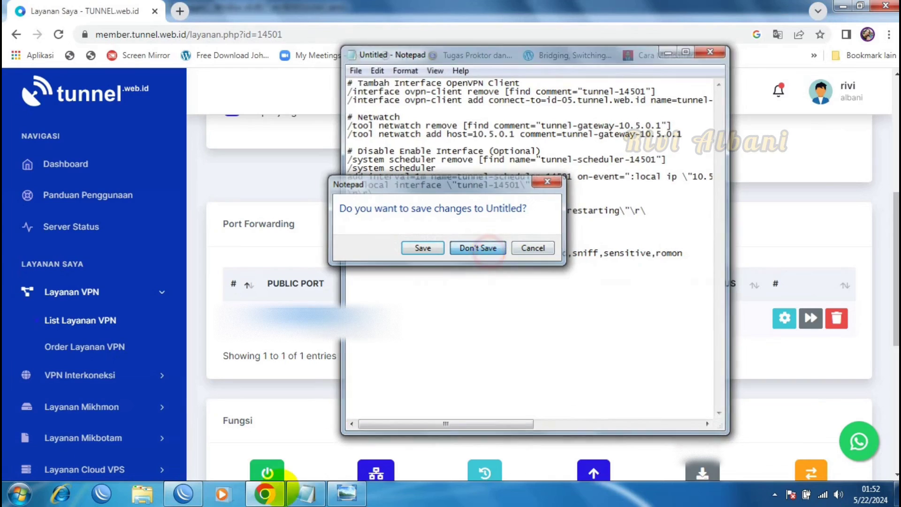
{"action": "left_click", "coordinate": [306, 493]}
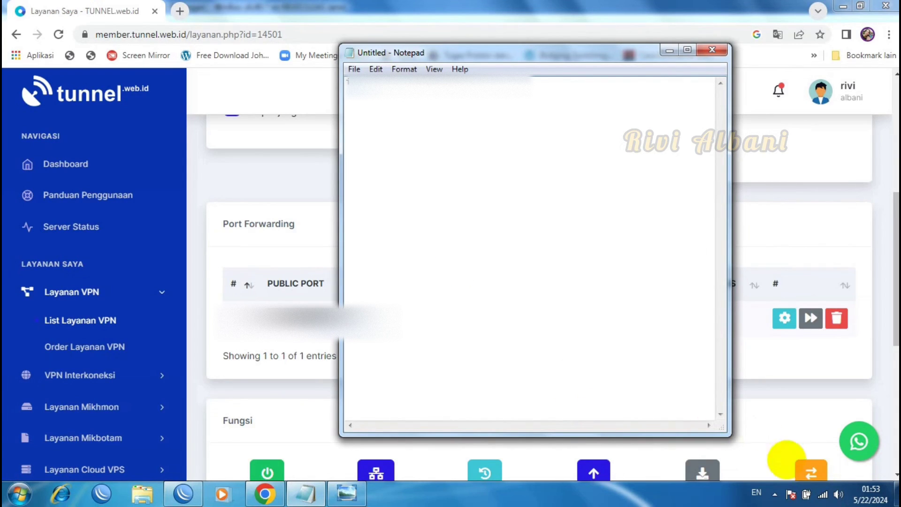
Check the computer's wireless connection and paste the copied public address as the connection target in a new WinBox window
{"action": "left_click", "coordinate": [823, 495]}
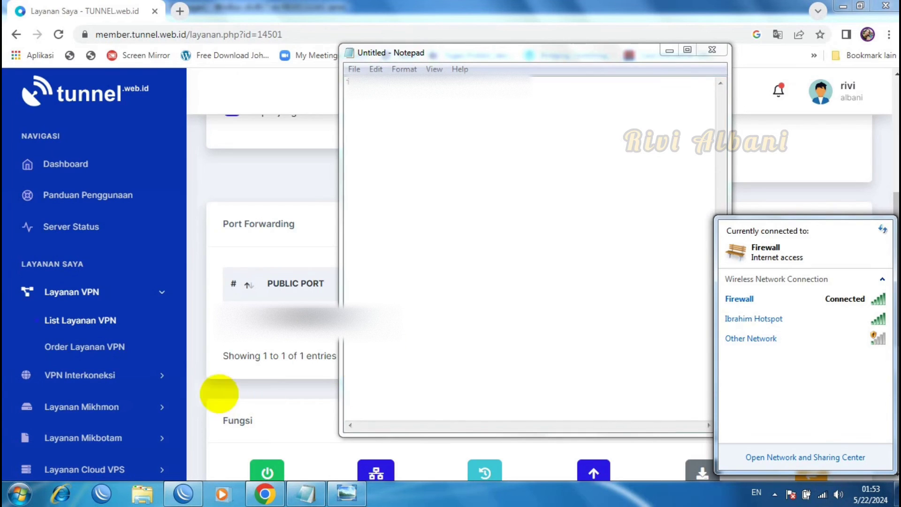
{"action": "right_click", "coordinate": [183, 493]}
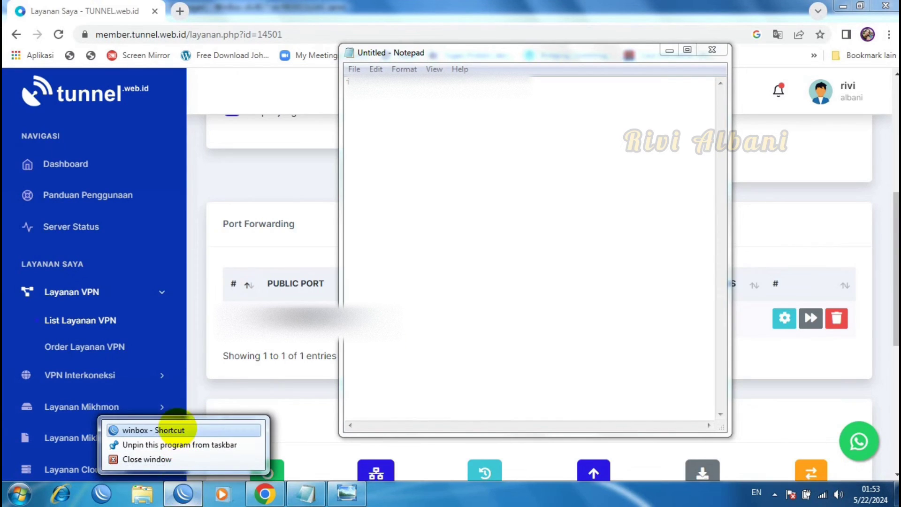
{"action": "left_click", "coordinate": [174, 430]}
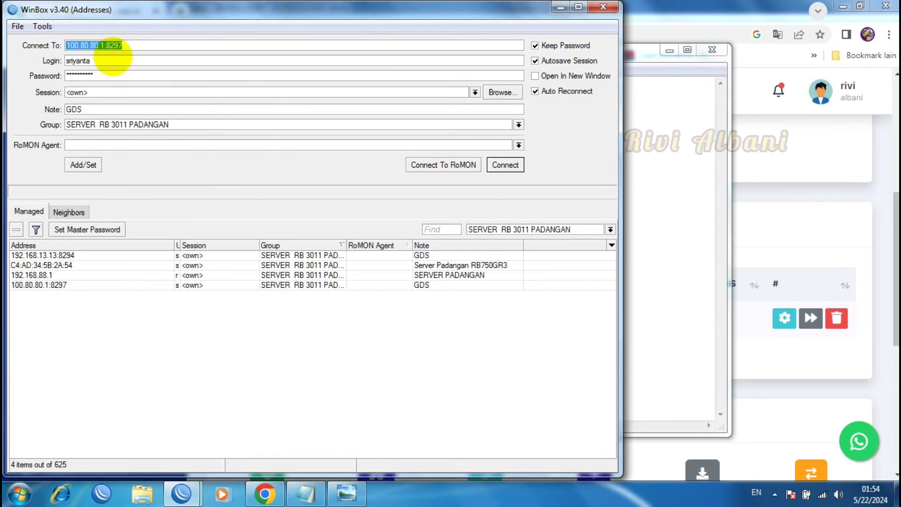
{"action": "right_click", "coordinate": [110, 45]}
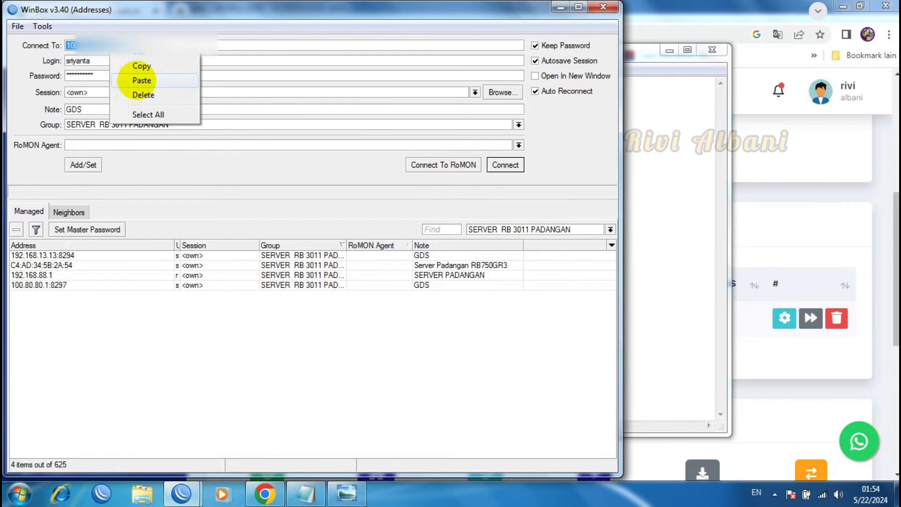
{"action": "left_click", "coordinate": [139, 81]}
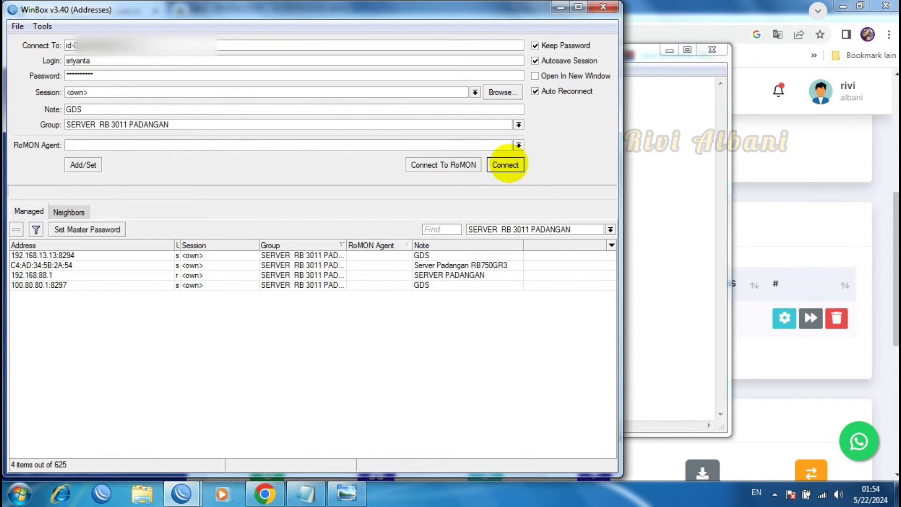
Test the remote access by connecting to the router through the tunnel address, maximize the session window, and close it
{"action": "left_click", "coordinate": [505, 164]}
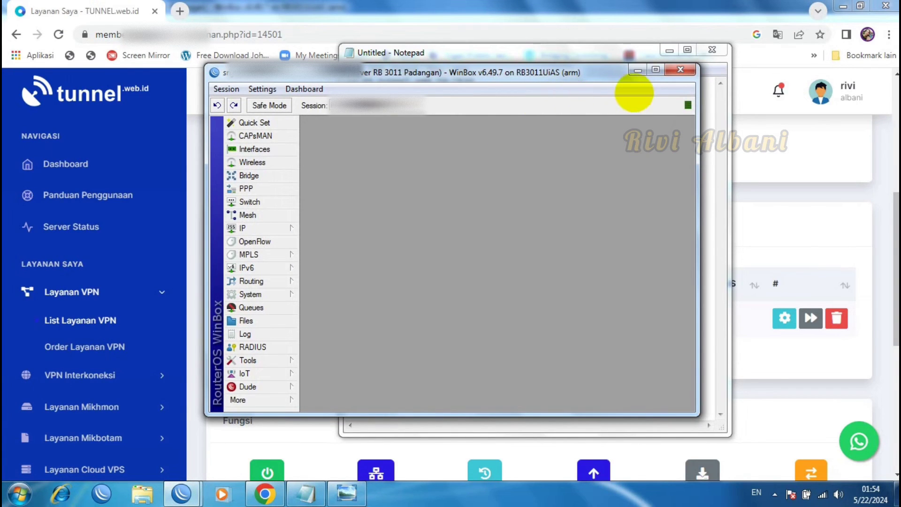
{"action": "left_click", "coordinate": [656, 70]}
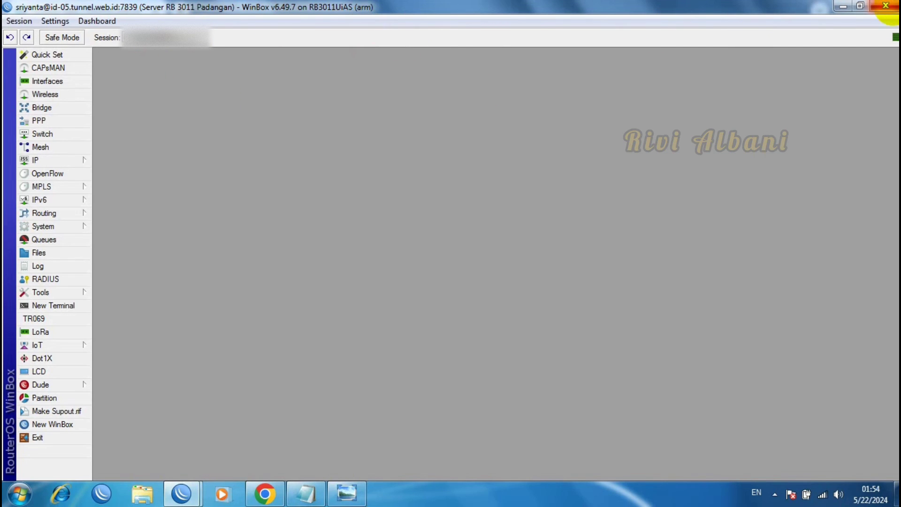
{"action": "left_click", "coordinate": [886, 7]}
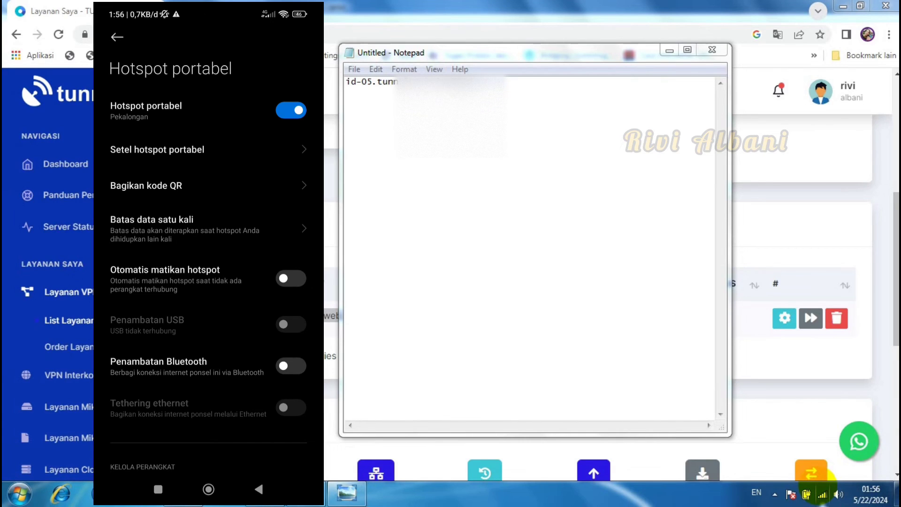
Open the phone's portable hotspot setup and check its network name
{"action": "left_click", "coordinate": [140, 155]}
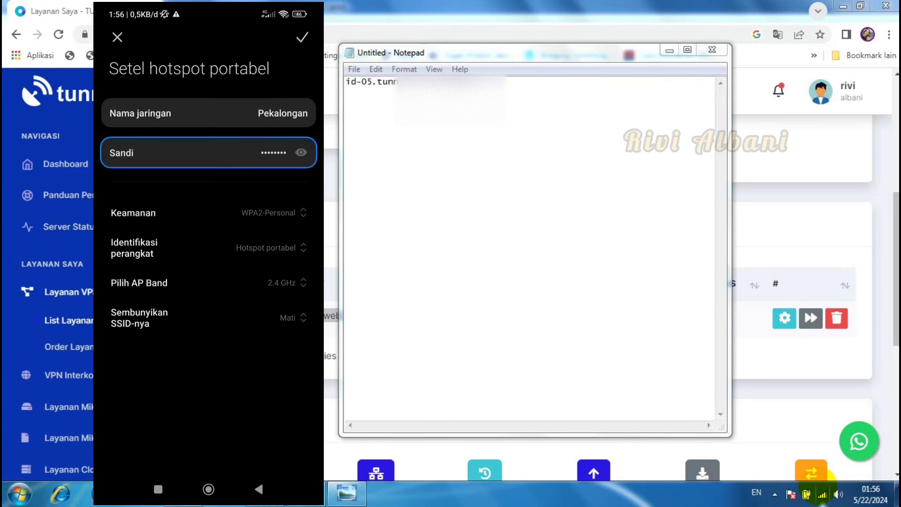
{"action": "double_click", "coordinate": [282, 113]}
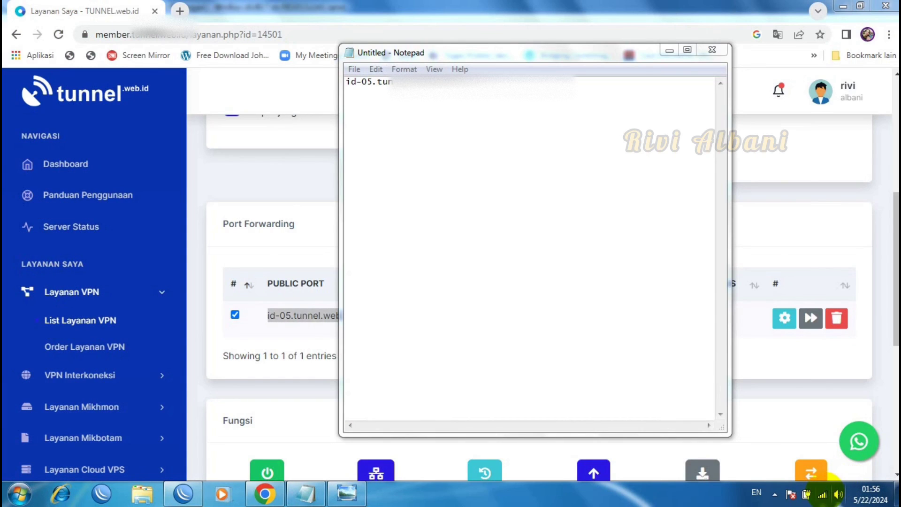
Connect the computer to the Pekalongan wireless network in place of the Firewall network
{"action": "left_click", "coordinate": [823, 495]}
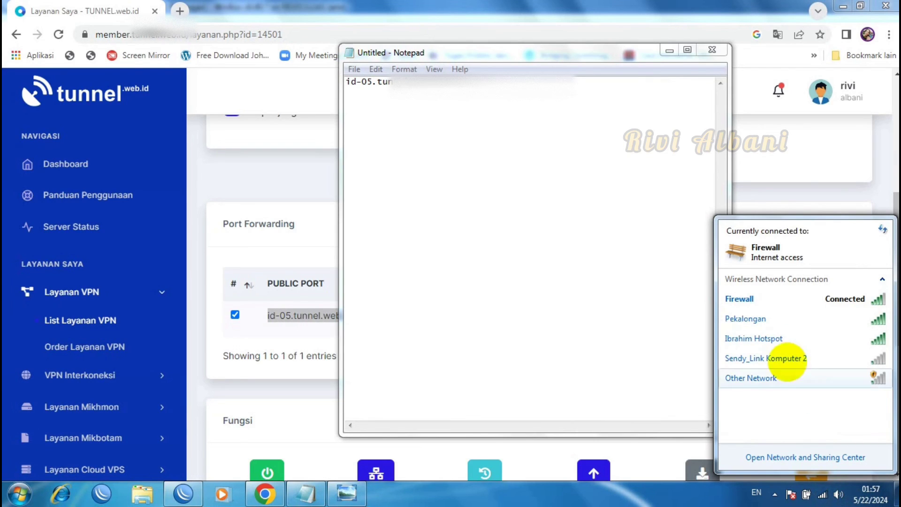
{"action": "left_click", "coordinate": [770, 317]}
{"action": "left_click", "coordinate": [860, 338]}
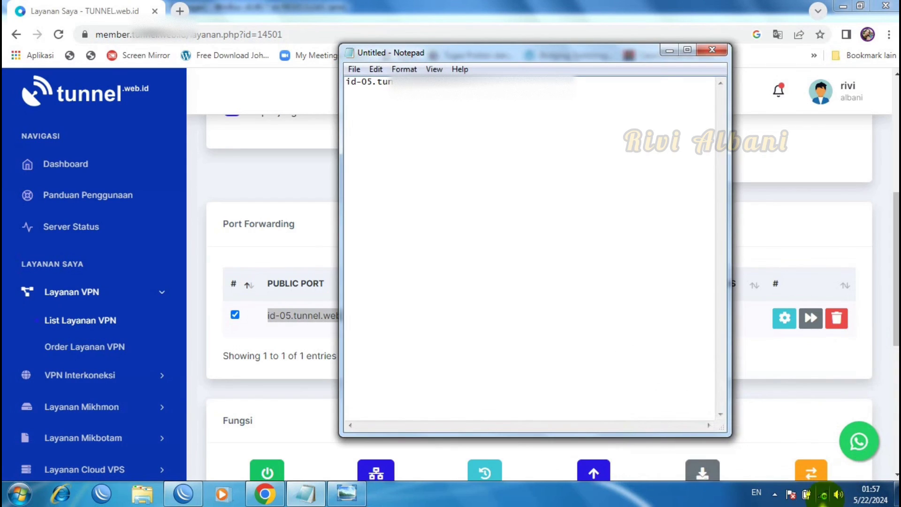
{"action": "left_click", "coordinate": [824, 495]}
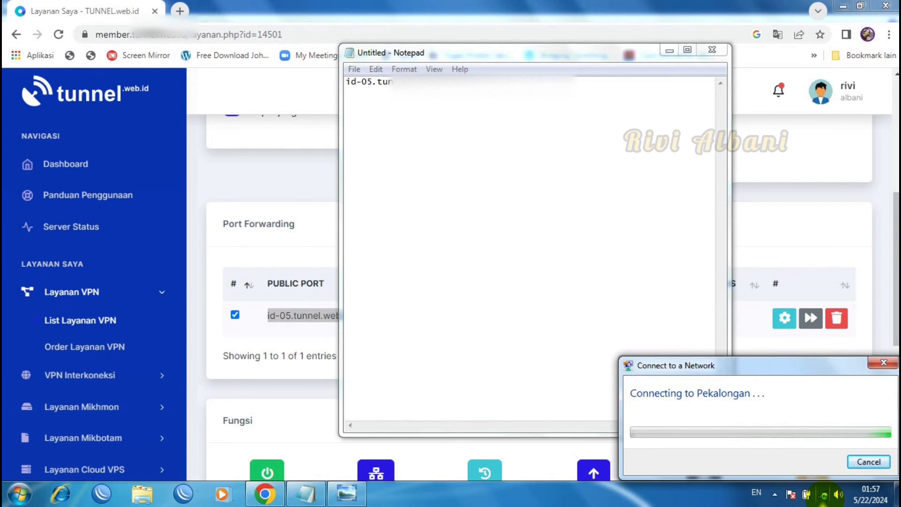
Run a continuous ping to 8.8.8.8 from a Command Prompt and minimize its window
{"action": "key", "text": "super+r"}
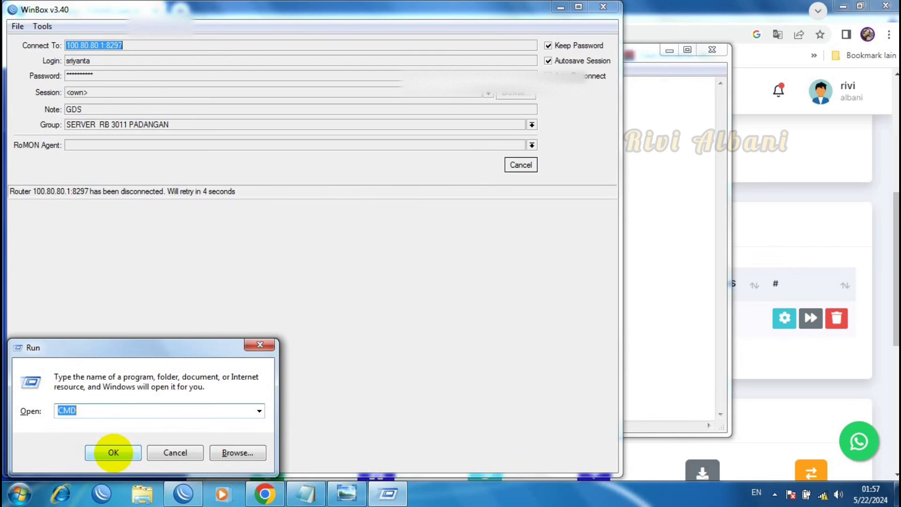
{"action": "left_click", "coordinate": [113, 452]}
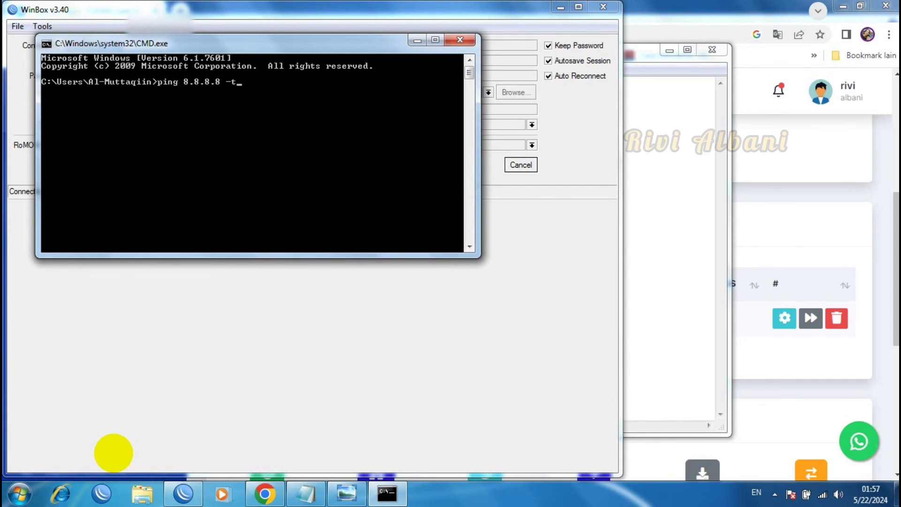
{"action": "key", "text": "Return"}
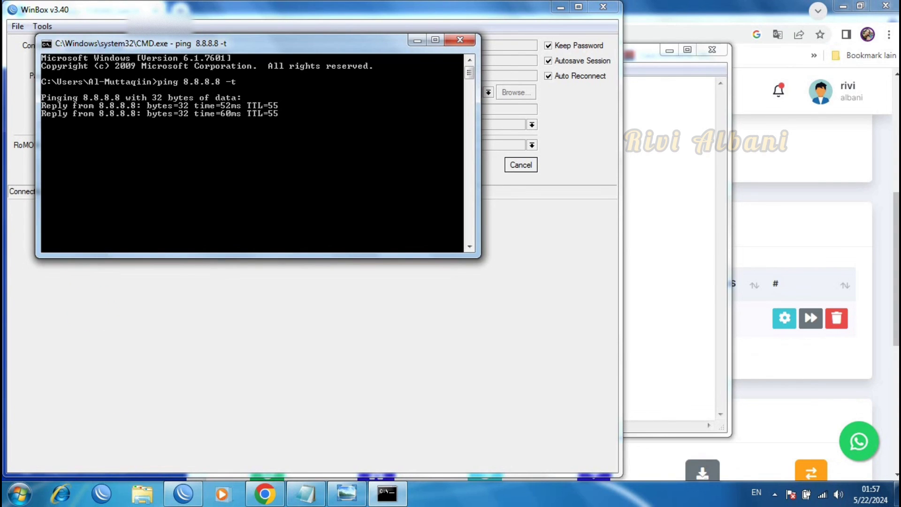
{"action": "left_click", "coordinate": [417, 40]}
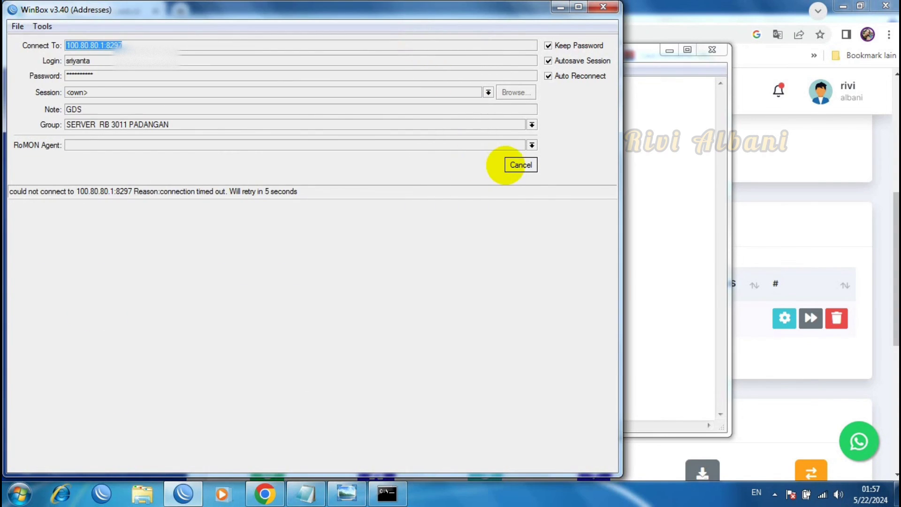
Cancel the WinBox reconnection attempt, load the saved 100.80.80.1:8297 entry, and replace its connection target with the copied tunnel address
{"action": "left_click", "coordinate": [516, 165]}
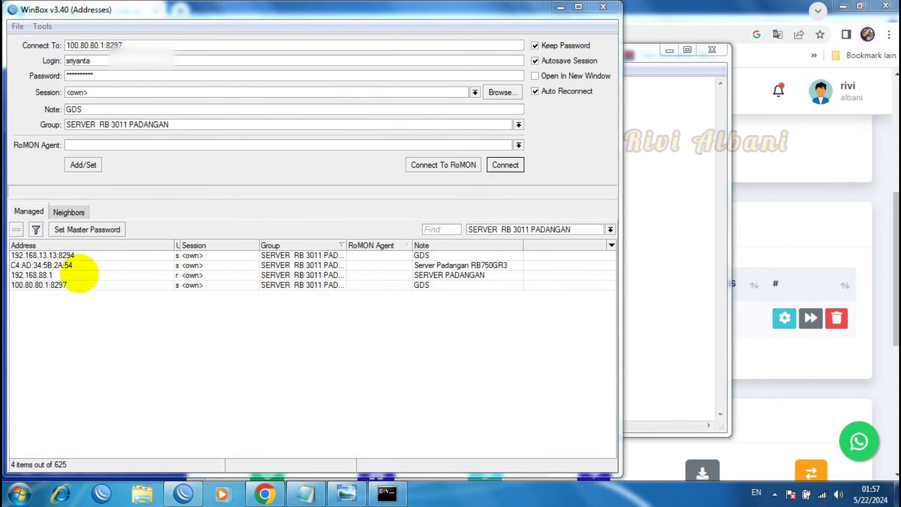
{"action": "left_click", "coordinate": [41, 285]}
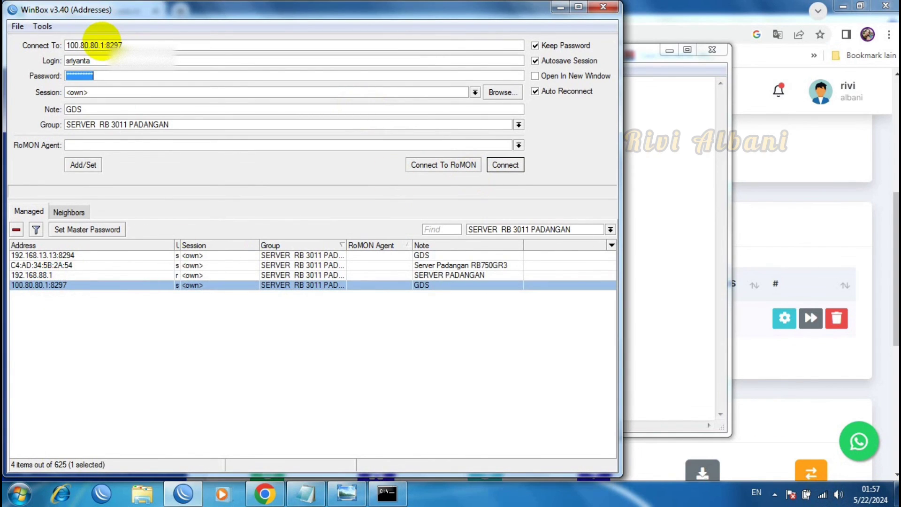
{"action": "double_click", "coordinate": [101, 44]}
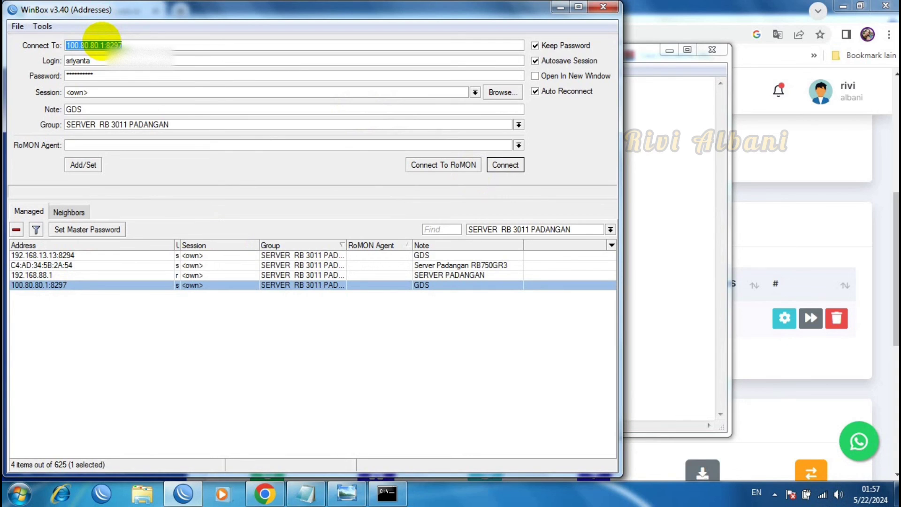
{"action": "right_click", "coordinate": [101, 41]}
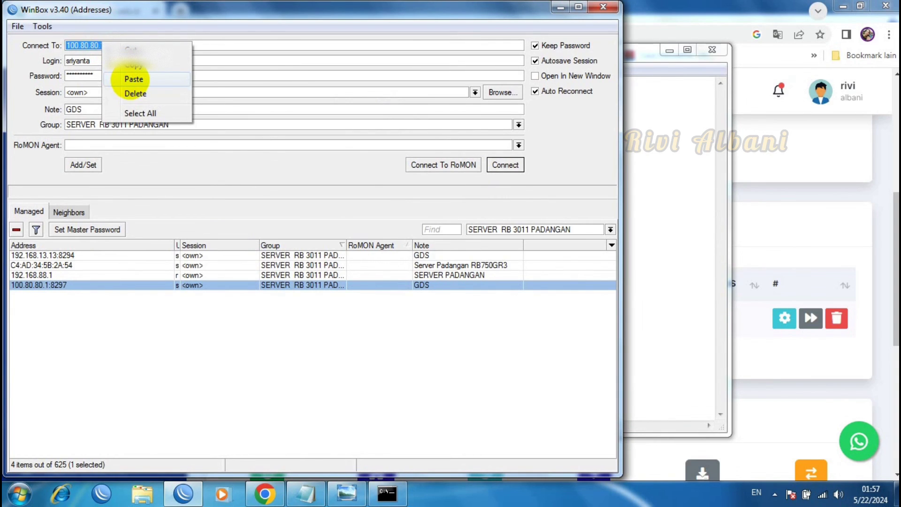
{"action": "left_click", "coordinate": [134, 78]}
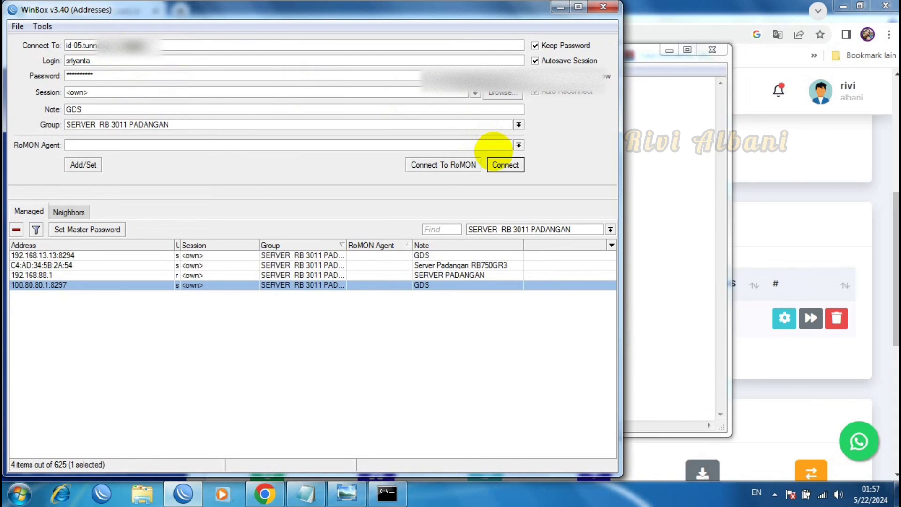
Connect to the router through the tunnel address, open its interface list, and enlarge the list downward
{"action": "left_click", "coordinate": [505, 164]}
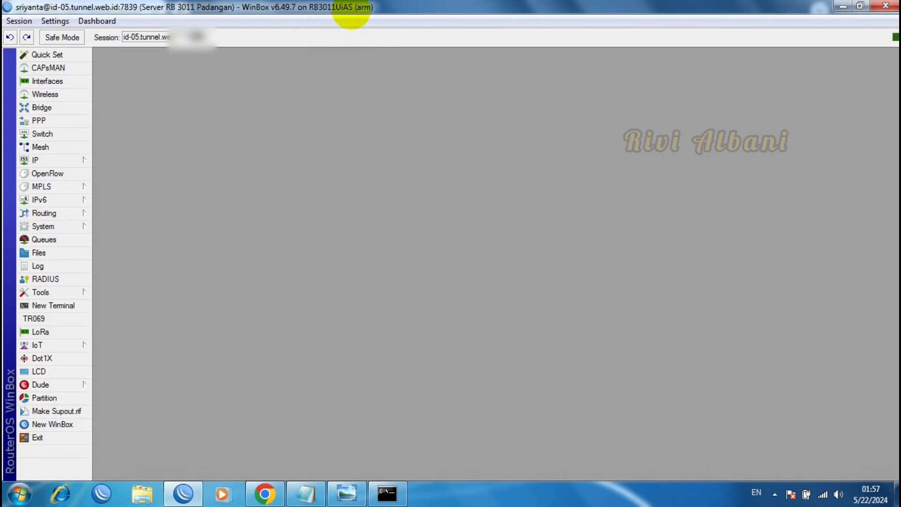
{"action": "left_click", "coordinate": [47, 81]}
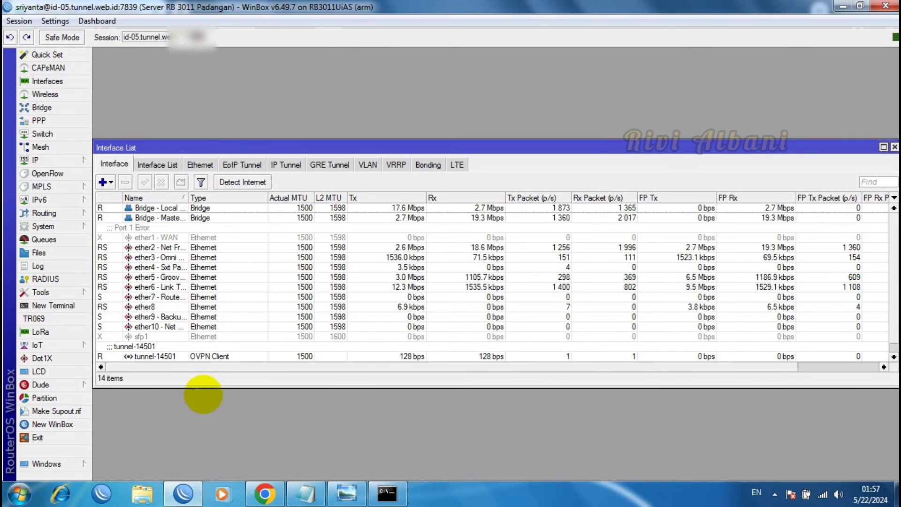
{"action": "left_click_drag", "start_coordinate": [197, 386], "coordinate": [200, 467]}
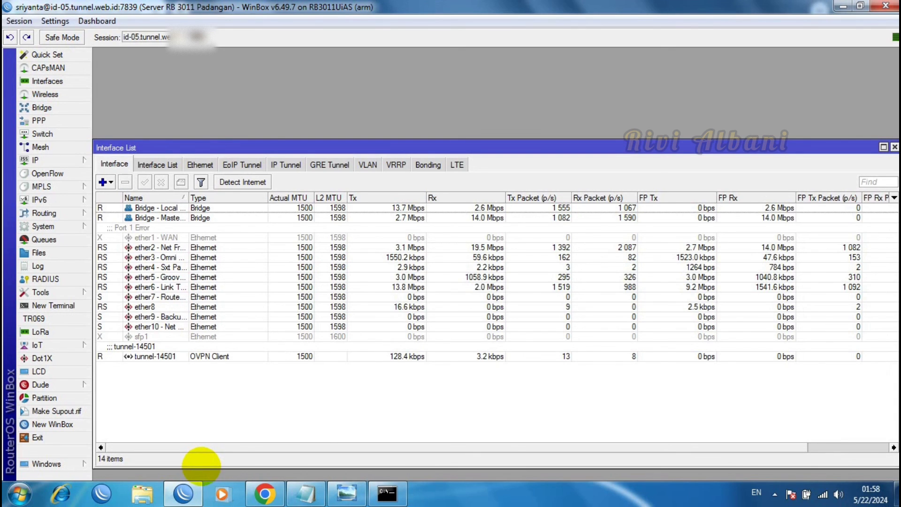